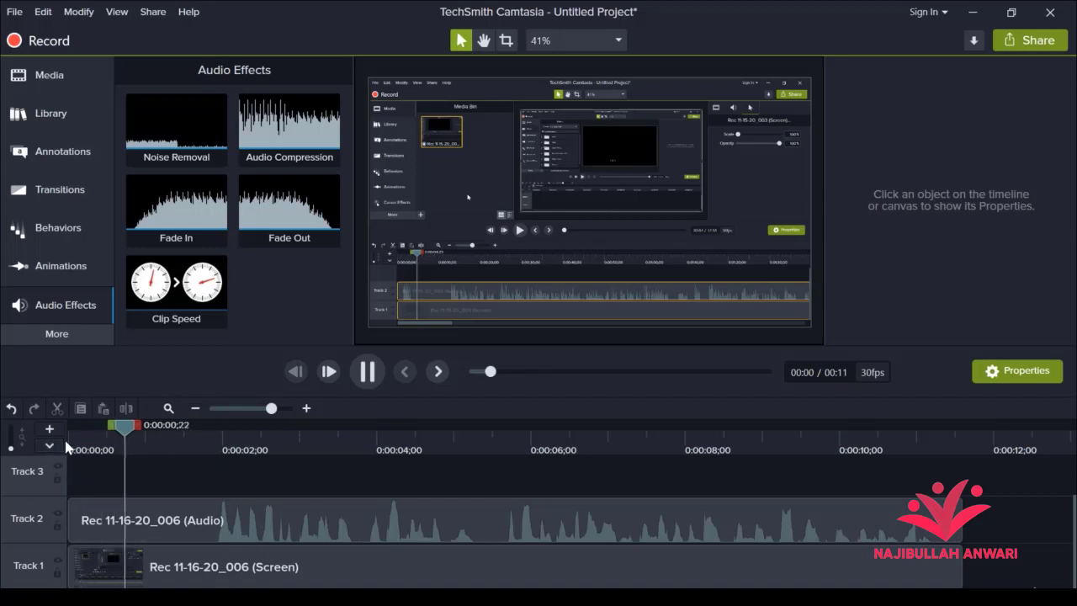
# Apply the Noise Removal effect to the audio clip on Track 2 and play it back from the start.
pyautogui.press('space')
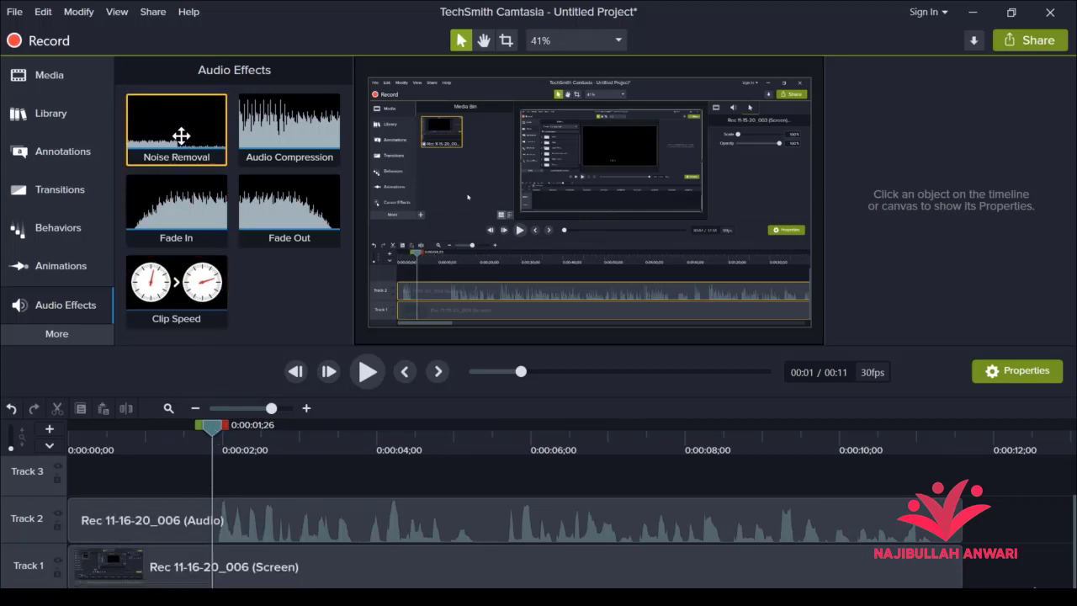
pyautogui.moveTo(181, 135); pyautogui.dragTo(257, 511)
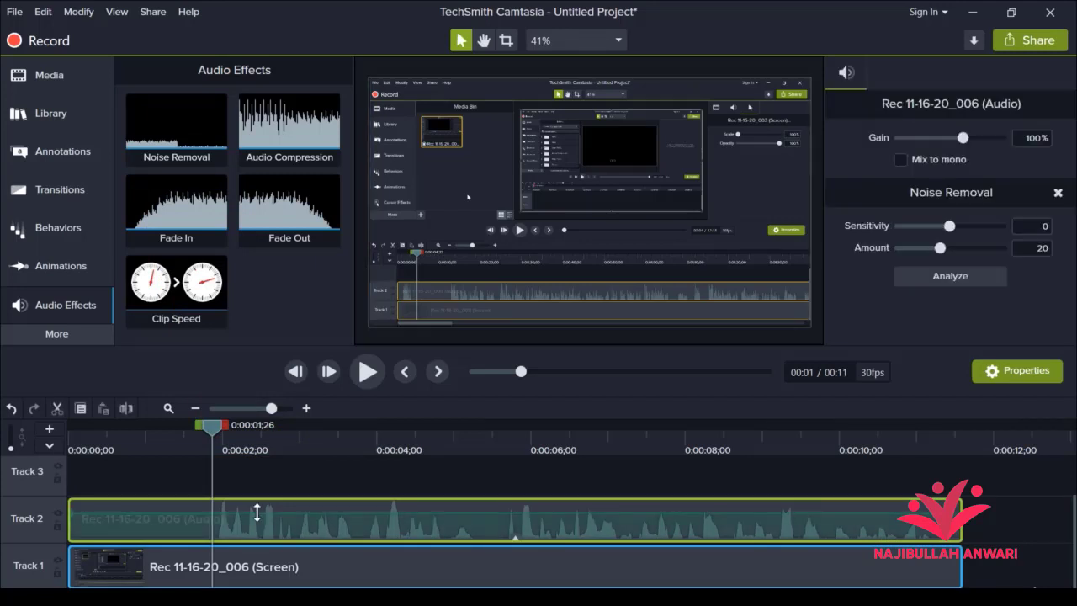
pyautogui.moveTo(214, 430); pyautogui.dragTo(69, 430)
pyautogui.press('space')
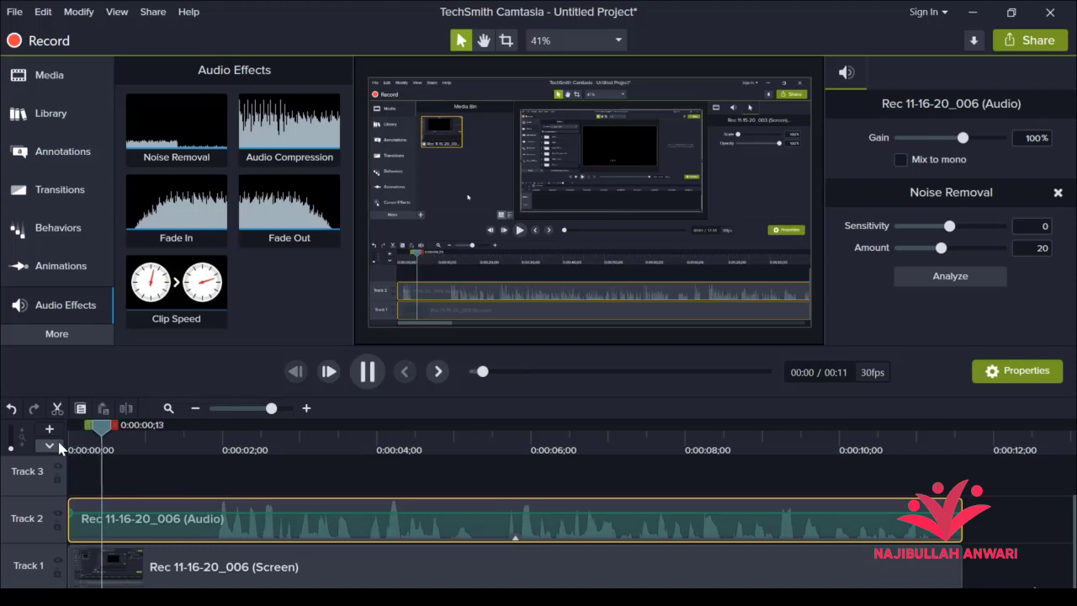
pyautogui.press('space')
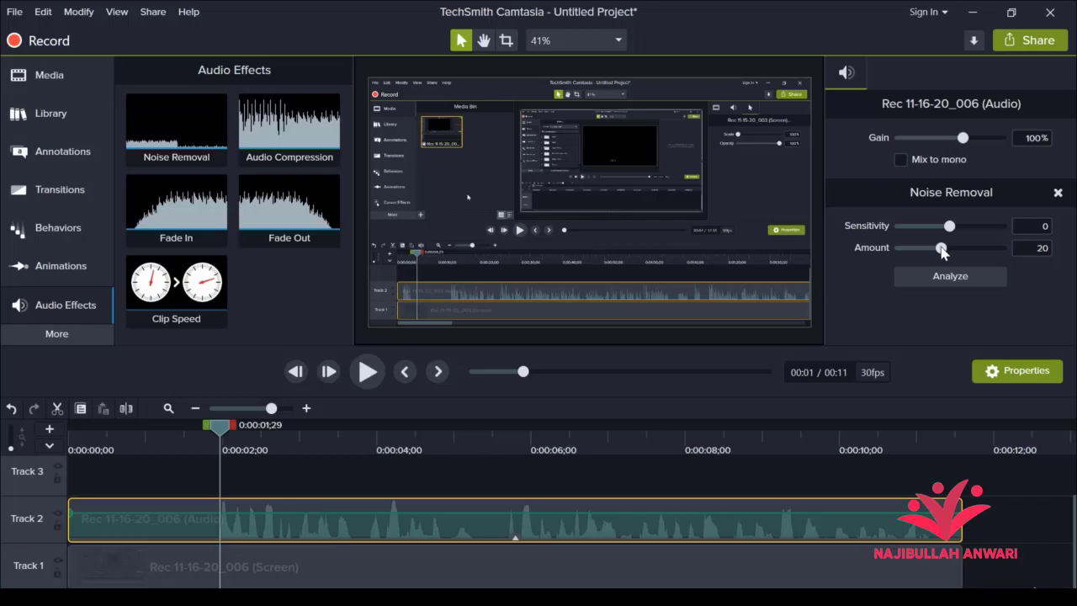
# Set the noise removal amount to 33 and sensitivity to 2, and listen to the opening of the audio clip.
pyautogui.moveTo(942, 250); pyautogui.dragTo(970, 251)
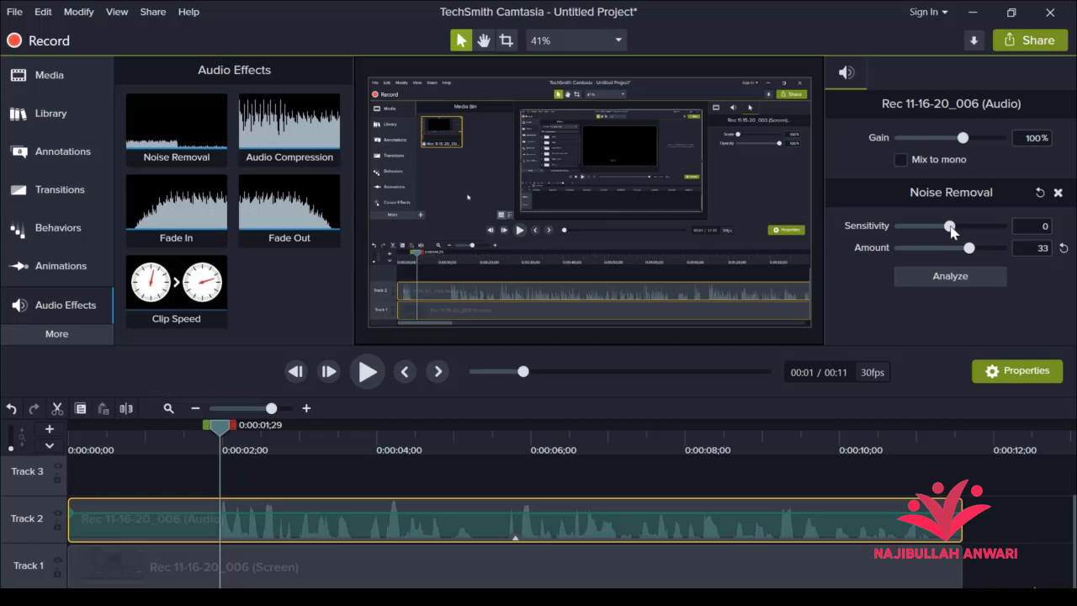
pyautogui.moveTo(951, 227)
pyautogui.mouseDown()
pyautogui.moveTo(972, 226)
pyautogui.moveTo(956, 226)
pyautogui.mouseUp()
pyautogui.moveTo(221, 427); pyautogui.dragTo(81, 444)
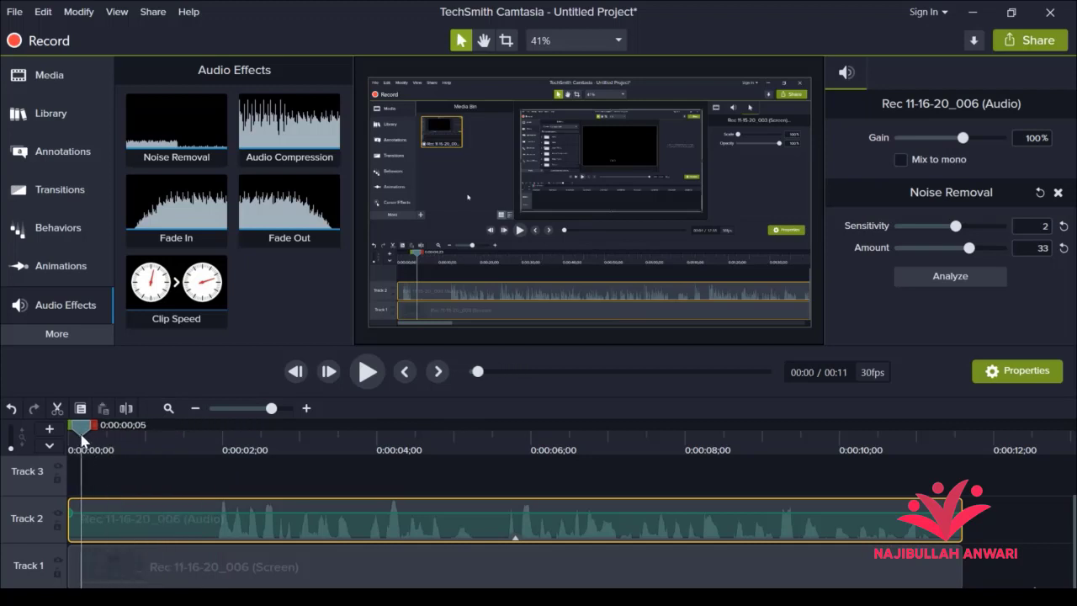
pyautogui.press('space')
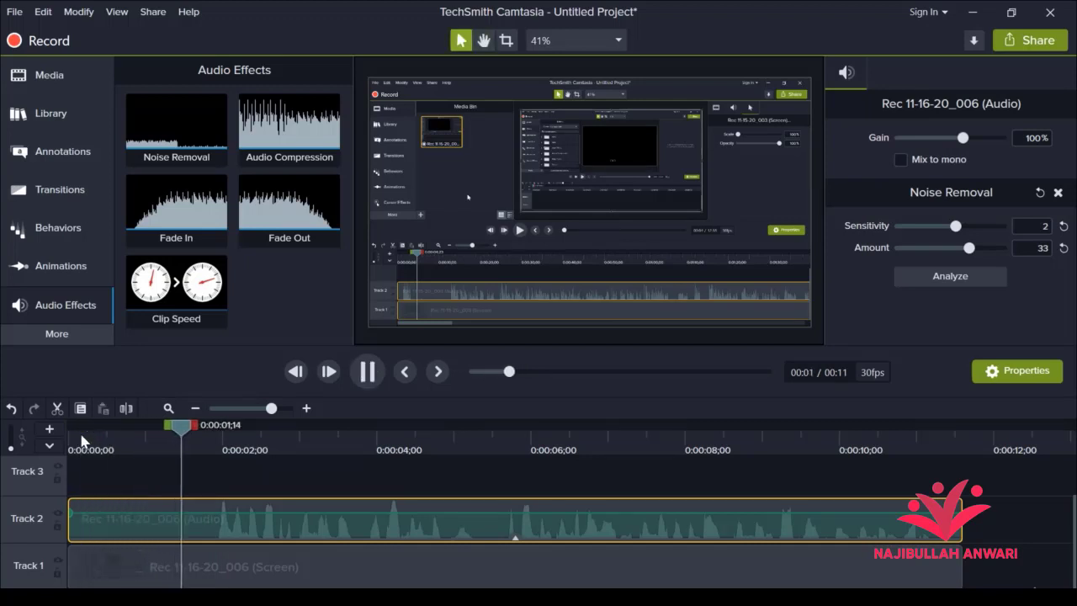
pyautogui.press('space')
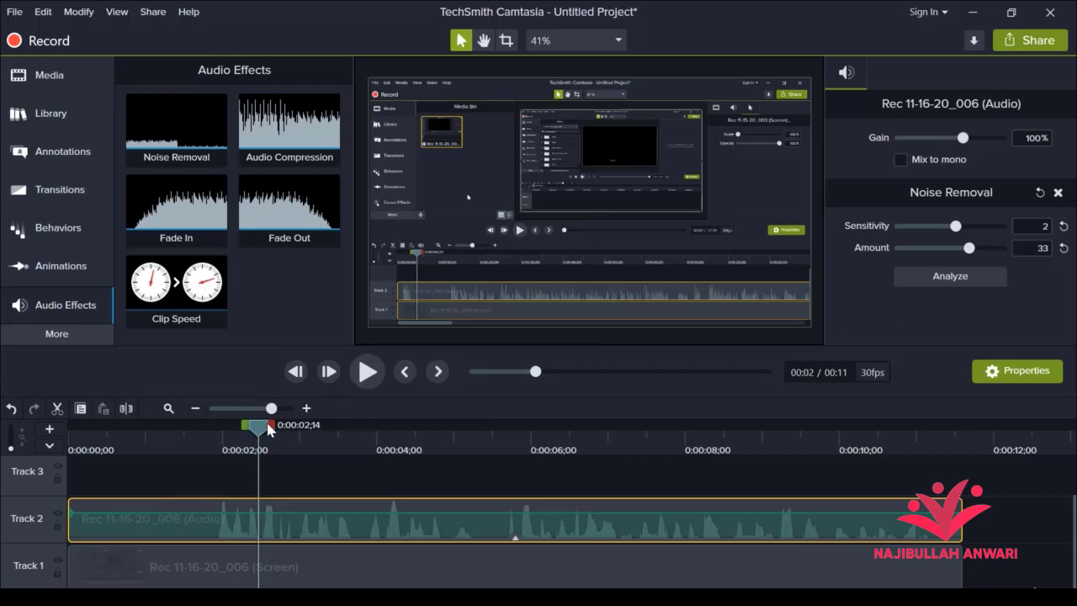
# Replace the Noise Removal effect on the Track 2 audio clip with Audio Compression and preview the sound.
pyautogui.moveTo(269, 430); pyautogui.dragTo(135, 426)
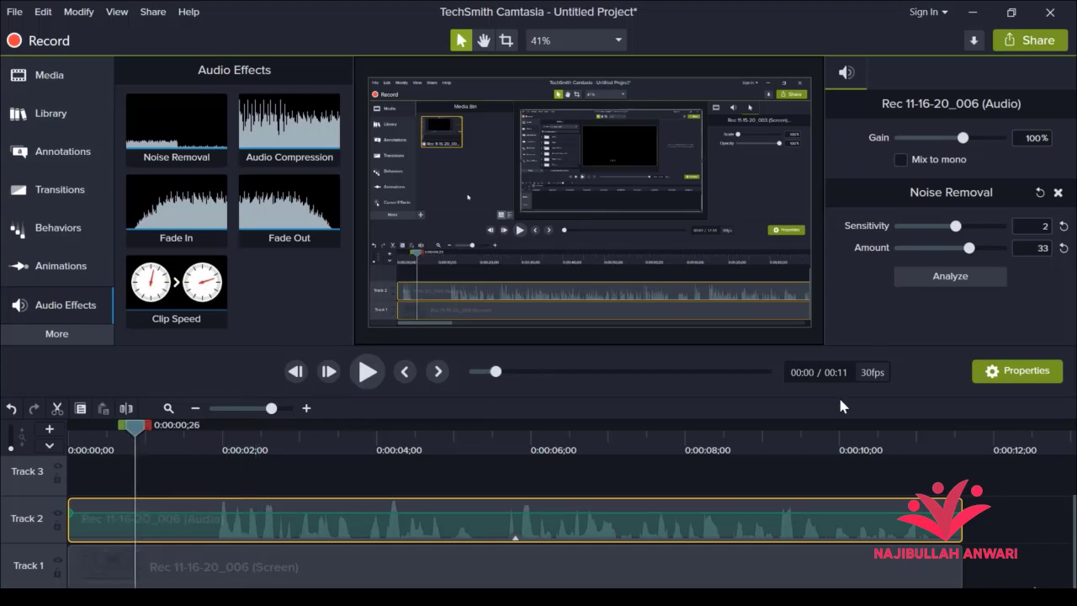
pyautogui.click(1059, 193)
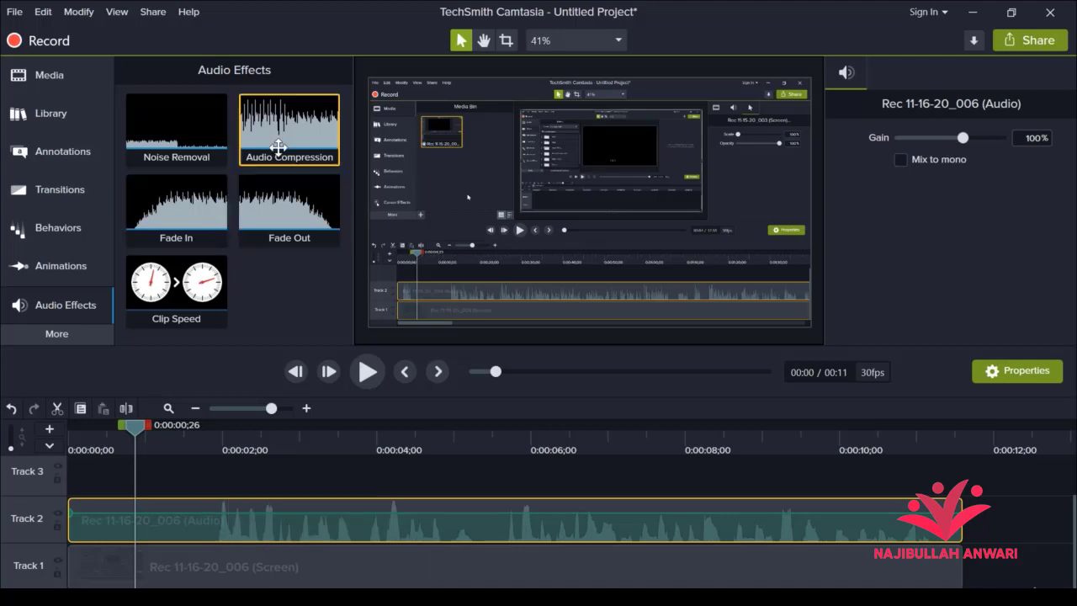
pyautogui.moveTo(283, 139); pyautogui.dragTo(258, 513)
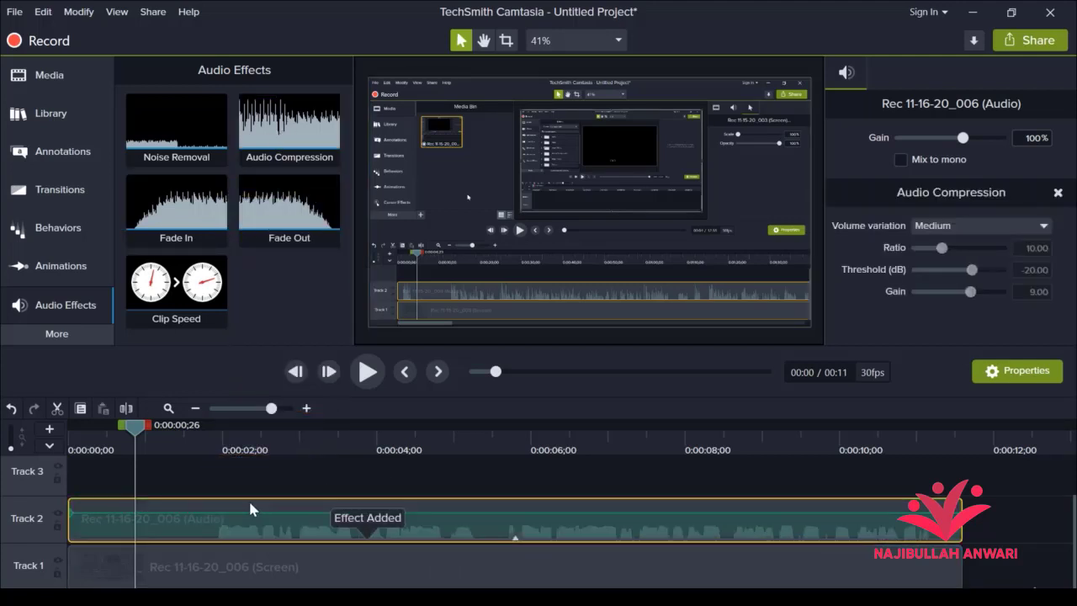
pyautogui.moveTo(131, 430); pyautogui.dragTo(171, 426)
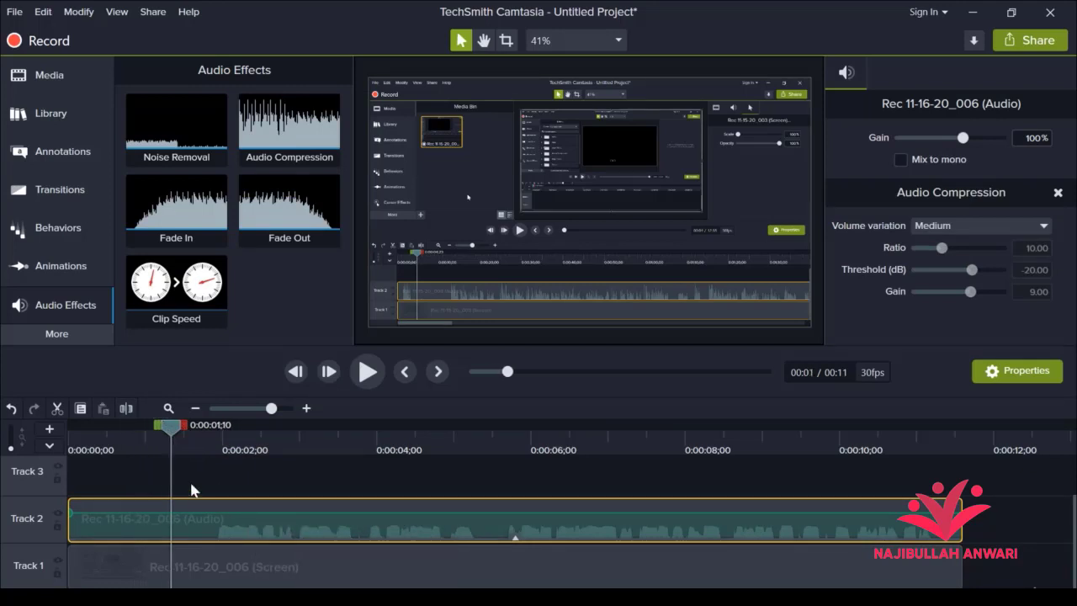
pyautogui.press('space')
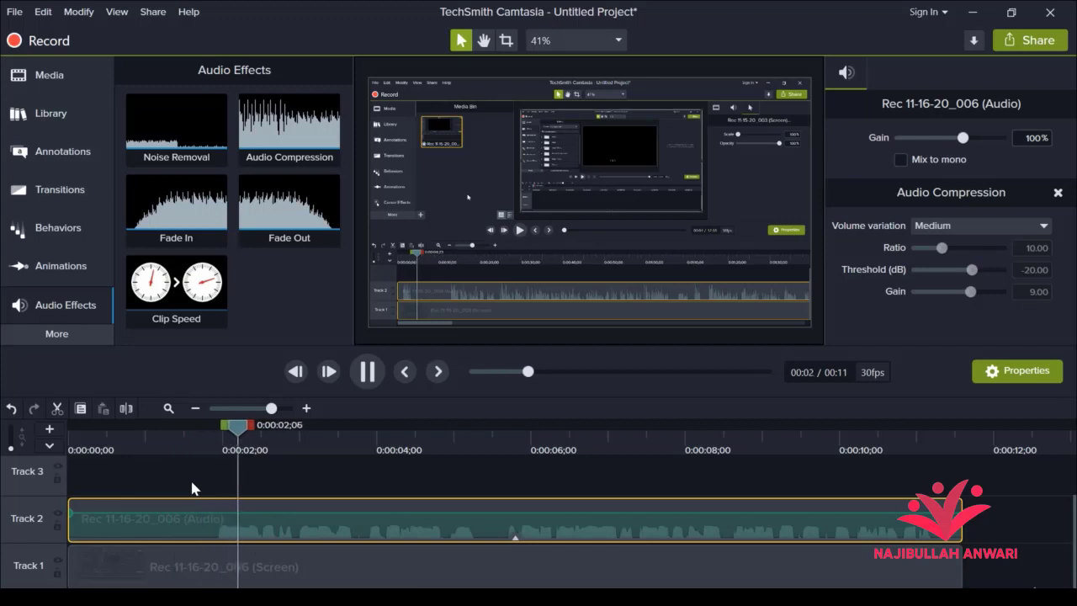
pyautogui.click(339, 428)
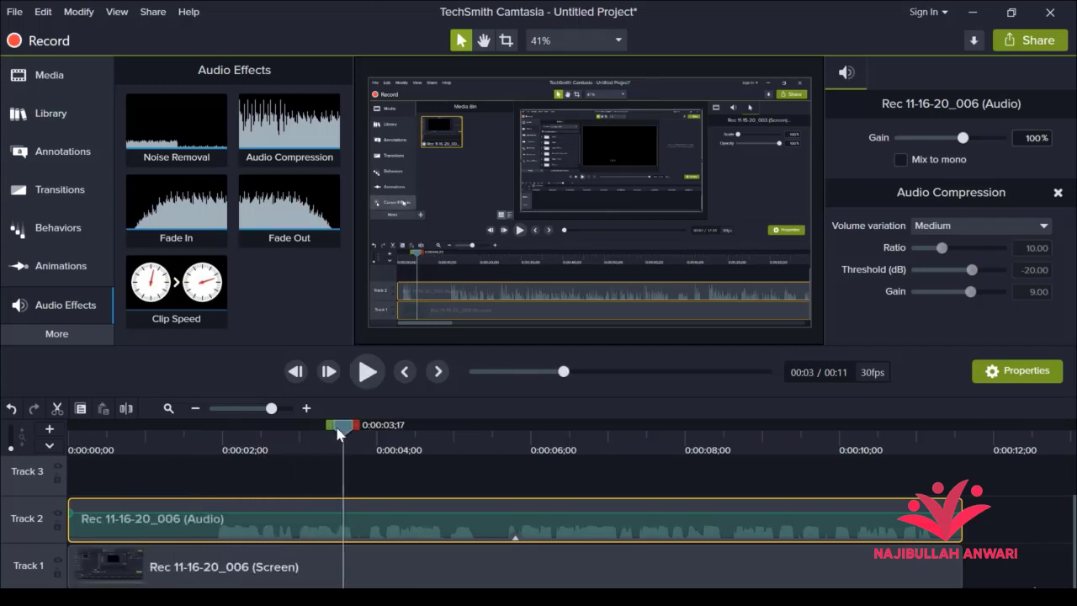
pyautogui.moveTo(339, 427); pyautogui.dragTo(181, 439)
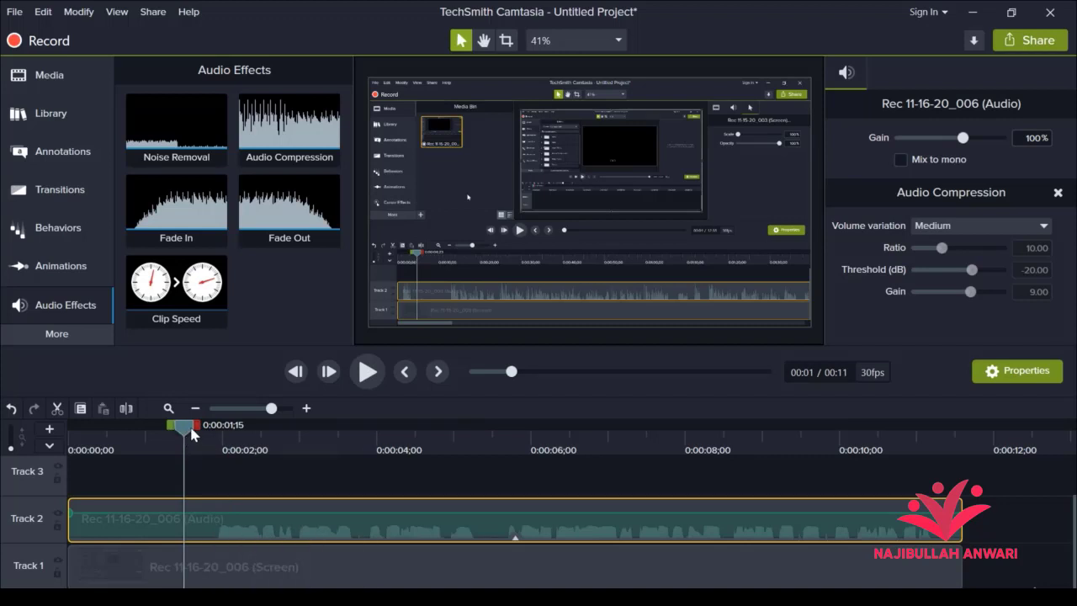
pyautogui.moveTo(182, 430); pyautogui.dragTo(202, 431)
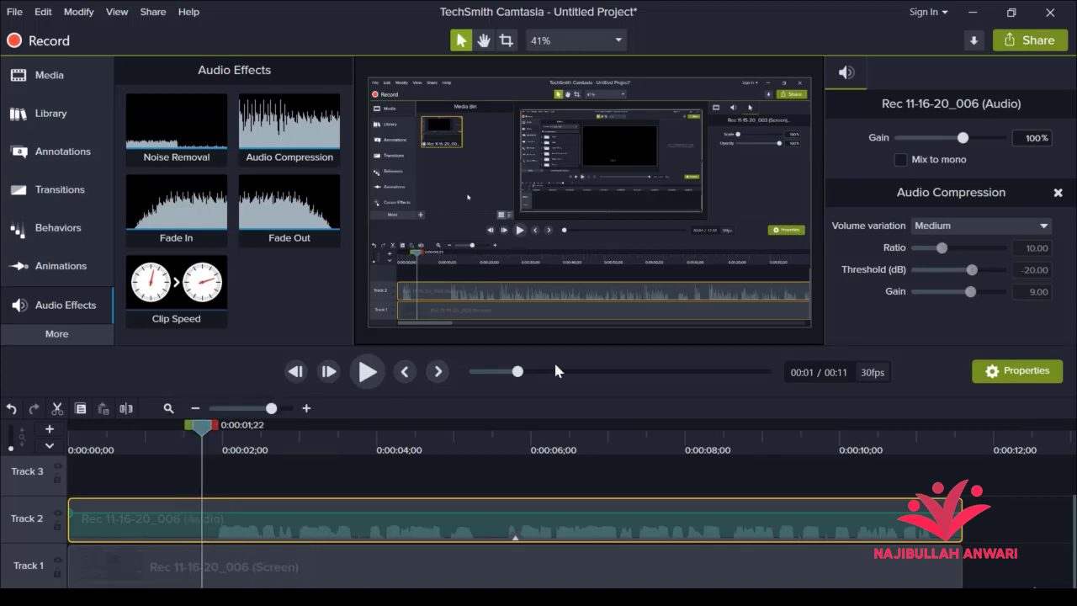
# Switch the compression's volume variation to Custom, try ratio 13 and threshold -16 dB, and reset both values.
pyautogui.click(1018, 225)
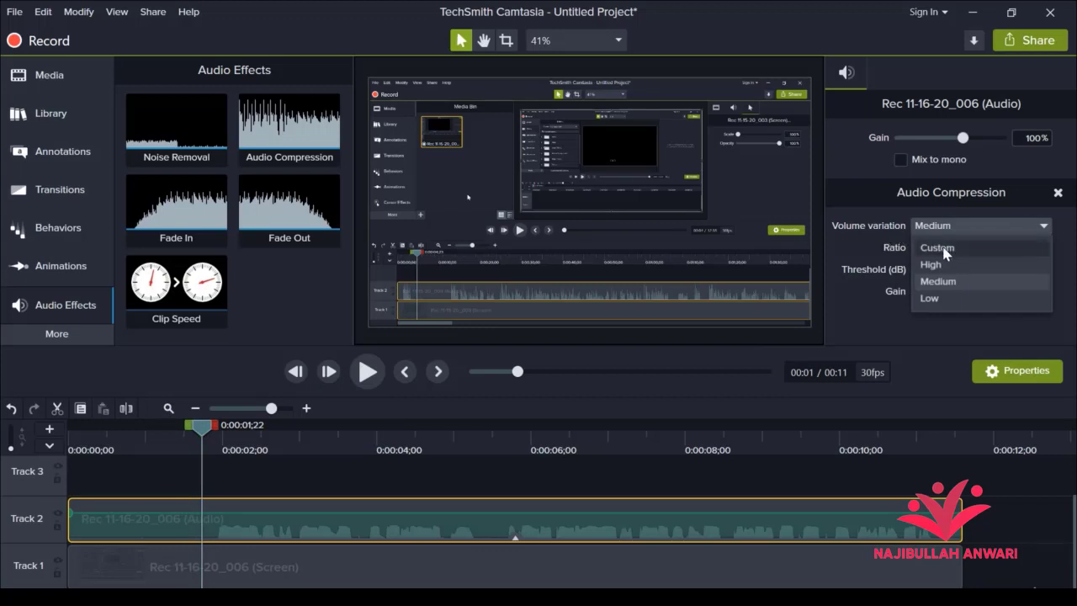
pyautogui.click(966, 249)
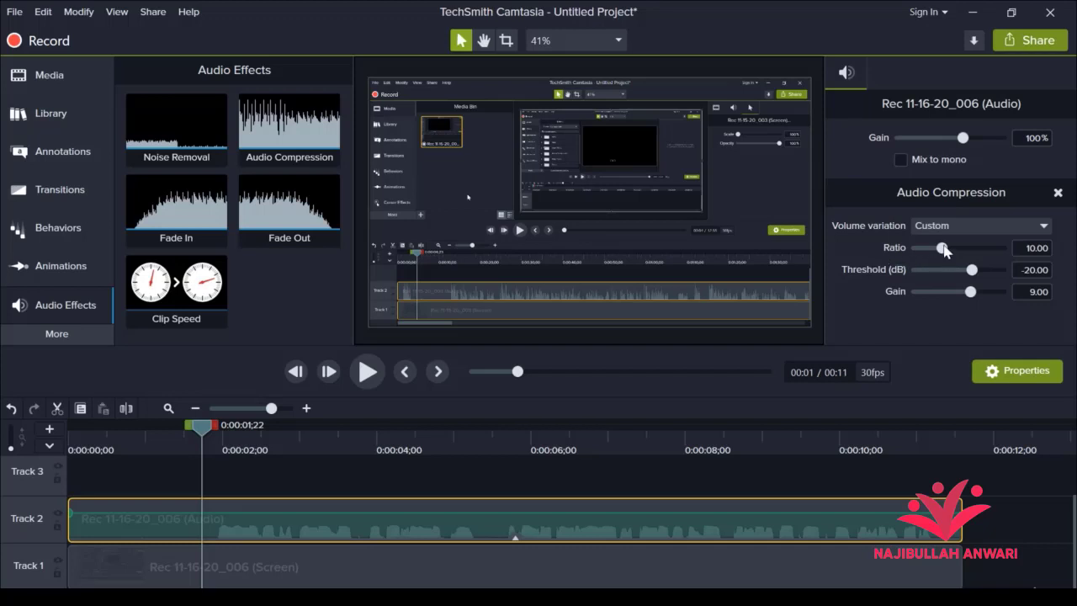
pyautogui.moveTo(944, 250); pyautogui.dragTo(972, 280)
pyautogui.moveTo(973, 270); pyautogui.dragTo(979, 270)
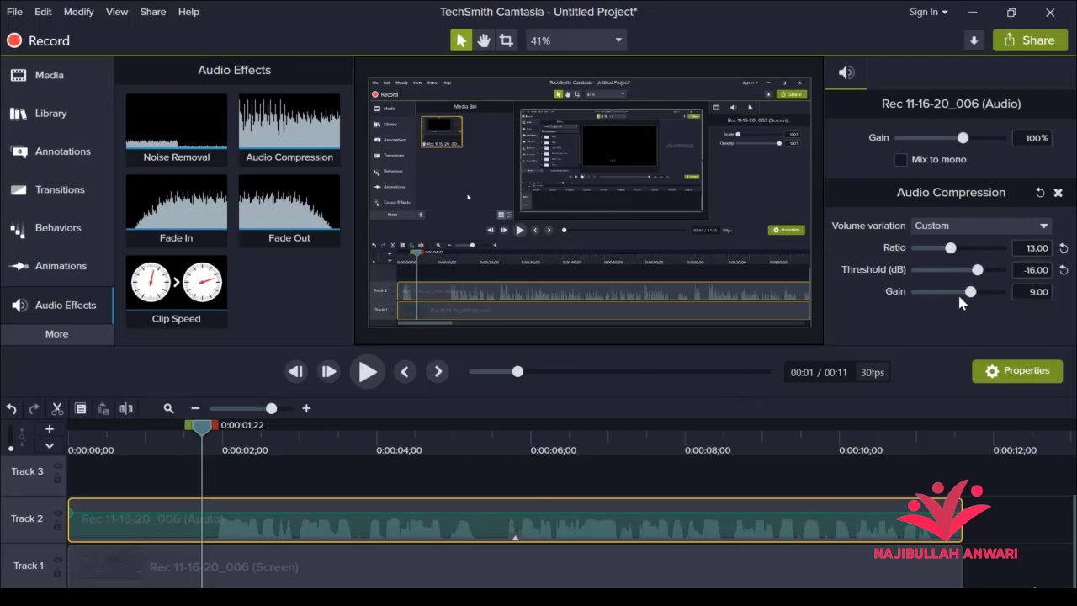
pyautogui.click(1064, 269)
pyautogui.click(1063, 248)
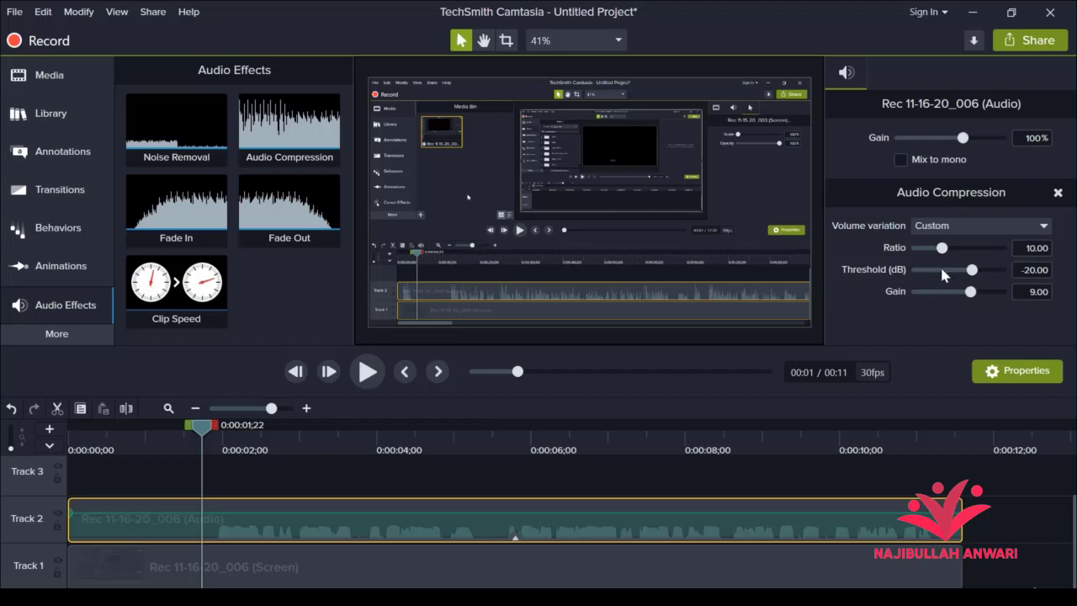
# Set the compression's volume variation to Low and play the clip from about two seconds.
pyautogui.click(1045, 227)
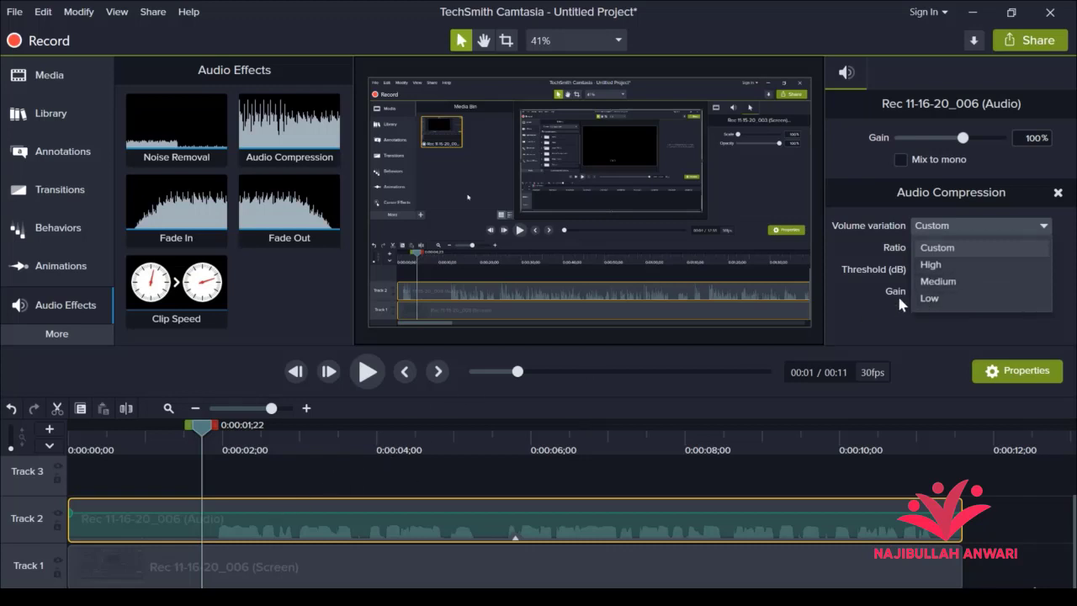
pyautogui.click(941, 298)
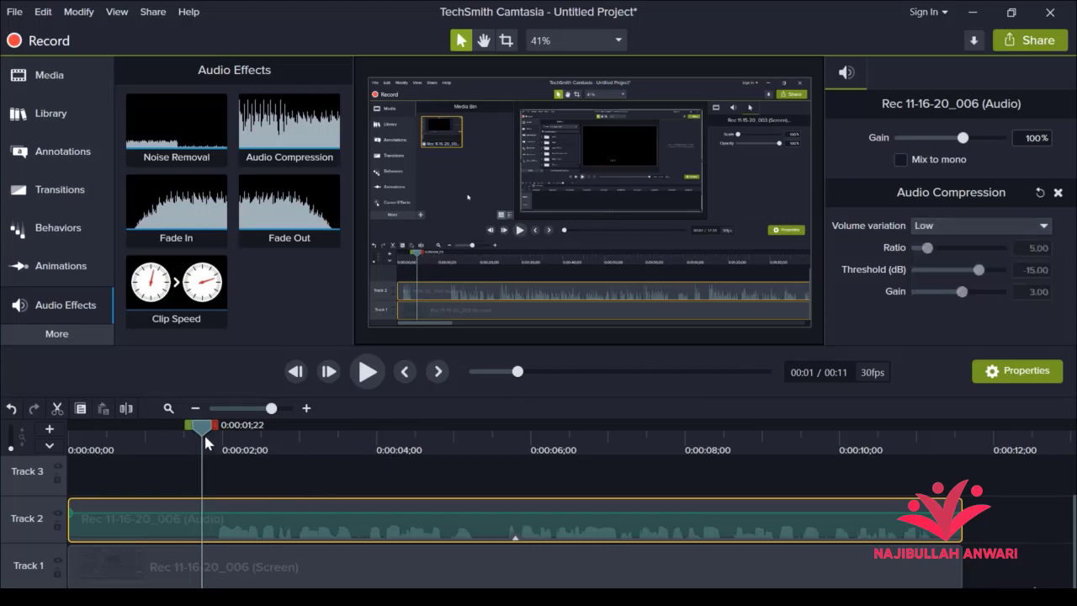
pyautogui.moveTo(203, 433); pyautogui.dragTo(221, 429)
pyautogui.press('space')
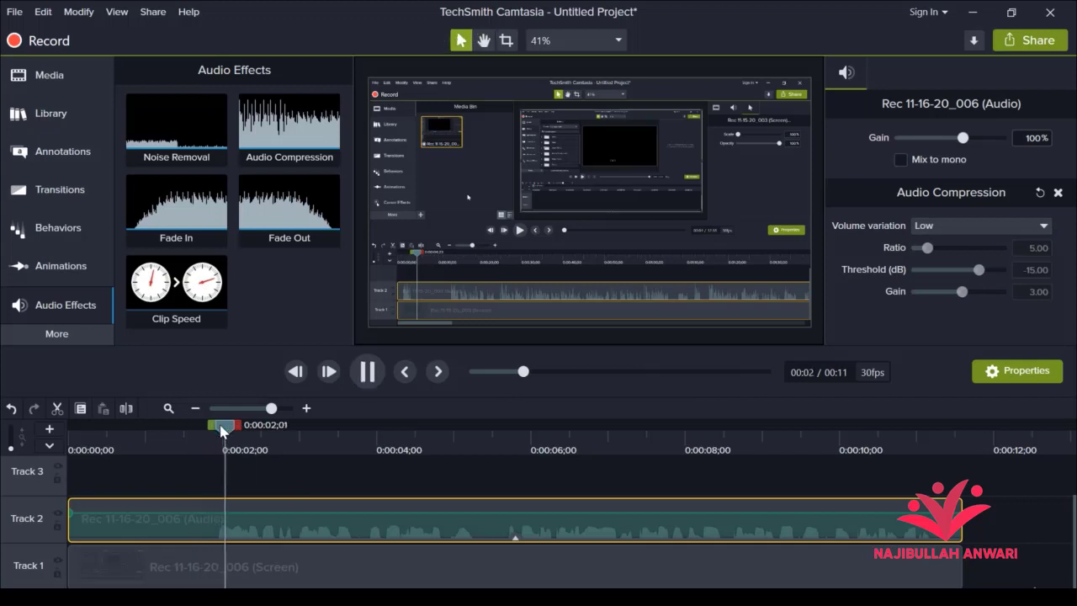
pyautogui.press('space')
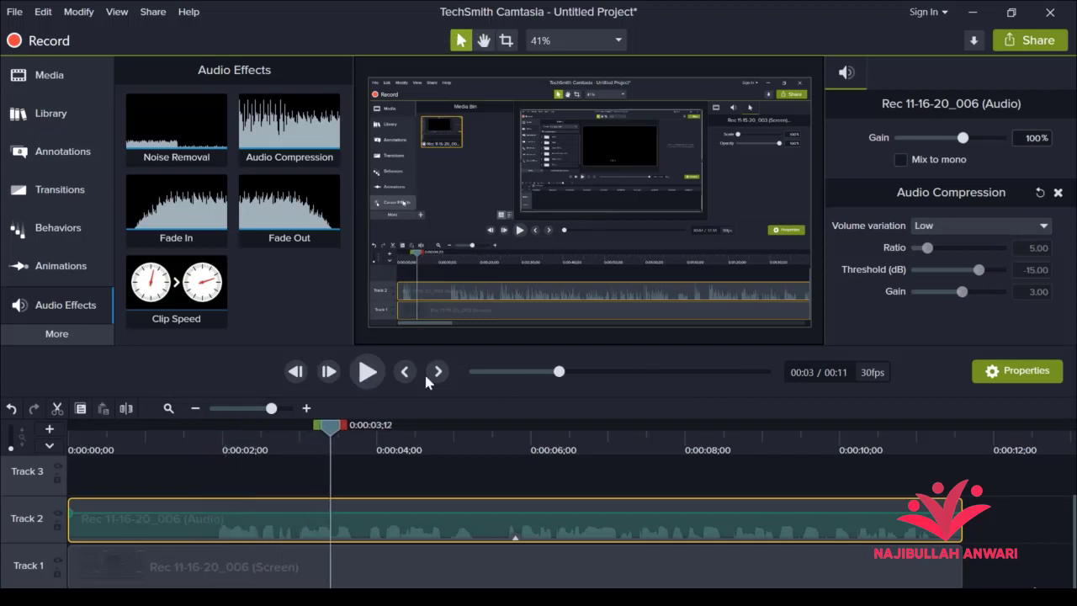
# Switch the compression's volume variation to High and back to Custom, and try a different ratio before resetting it.
pyautogui.click(1011, 227)
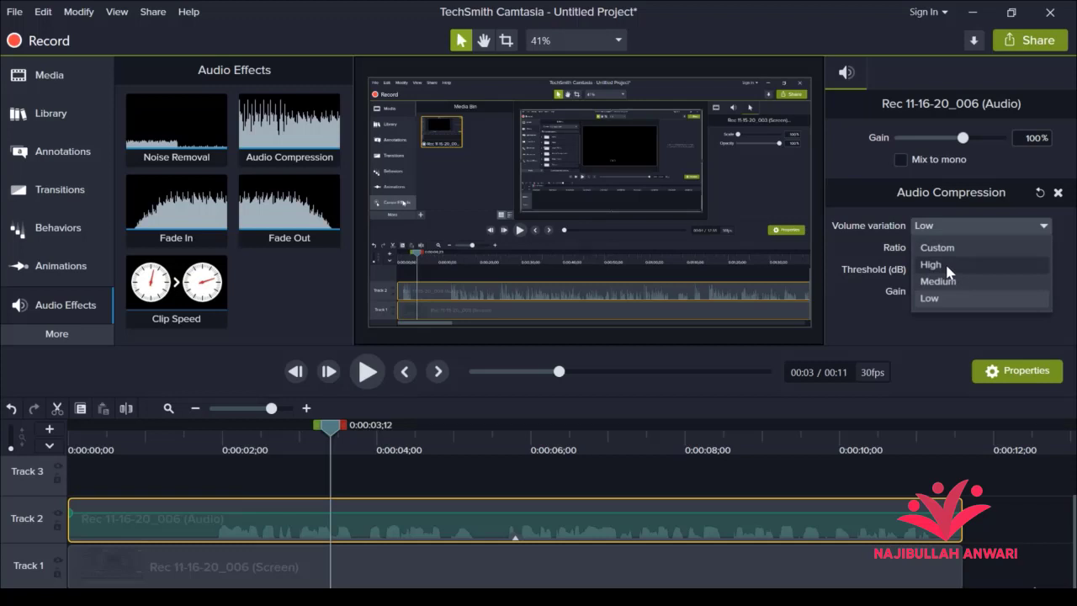
pyautogui.click(931, 264)
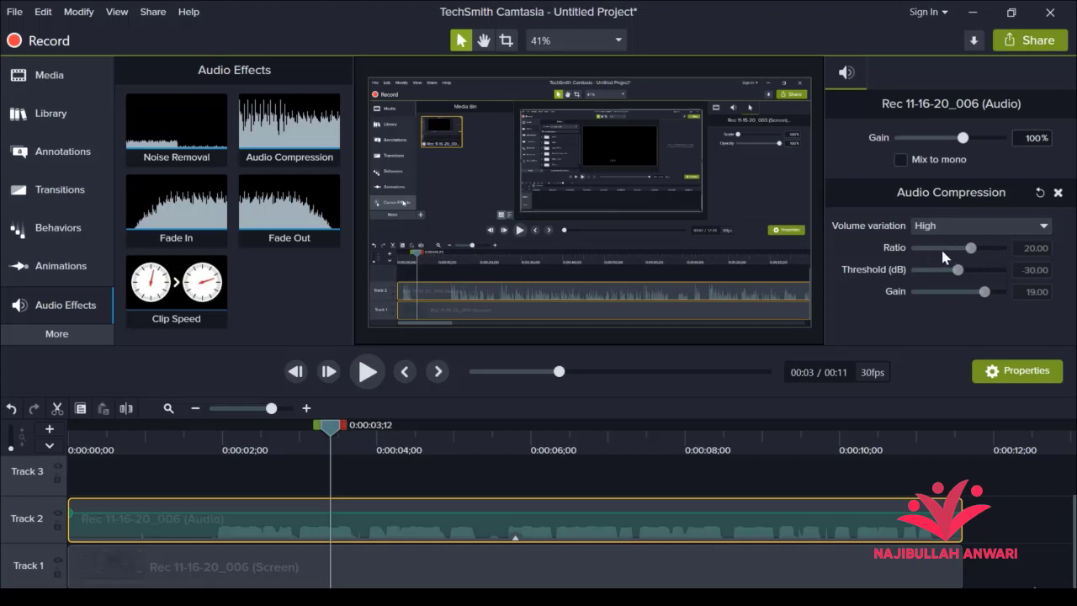
pyautogui.click(1038, 223)
pyautogui.click(972, 240)
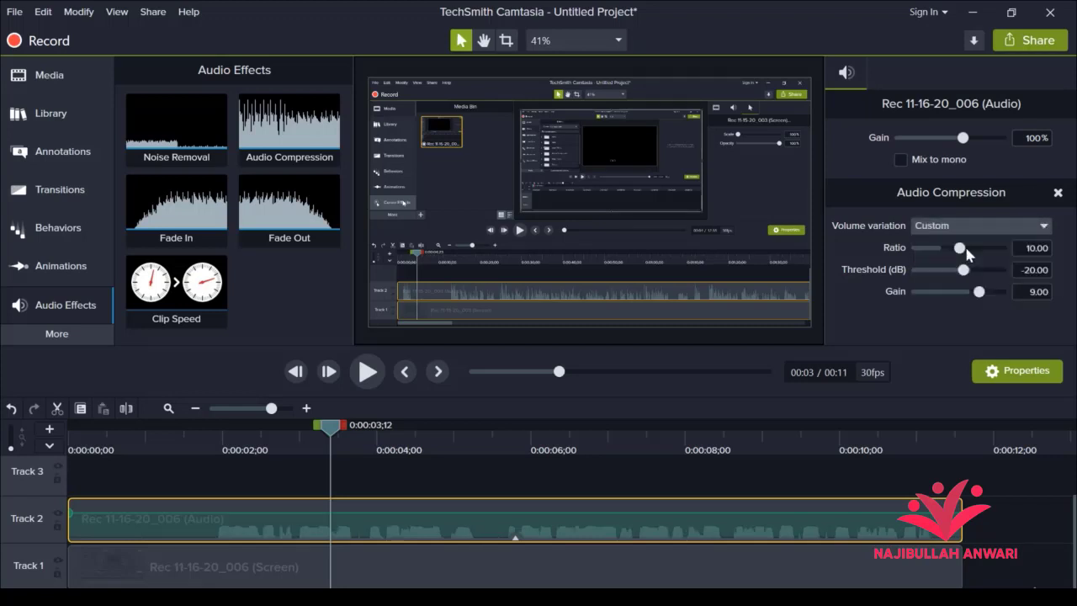
pyautogui.moveTo(942, 247); pyautogui.dragTo(950, 248)
pyautogui.click(1063, 248)
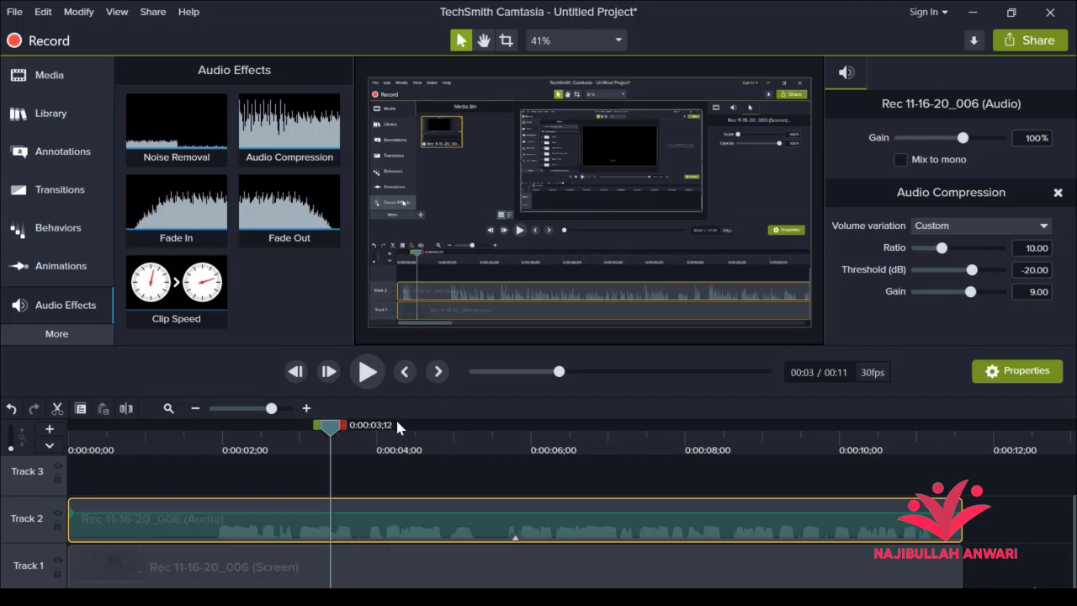
# Move the playhead to 0:00:02;00 and remove the Audio Compression effect from the Track 2 audio clip.
pyautogui.moveTo(329, 432); pyautogui.dragTo(222, 431)
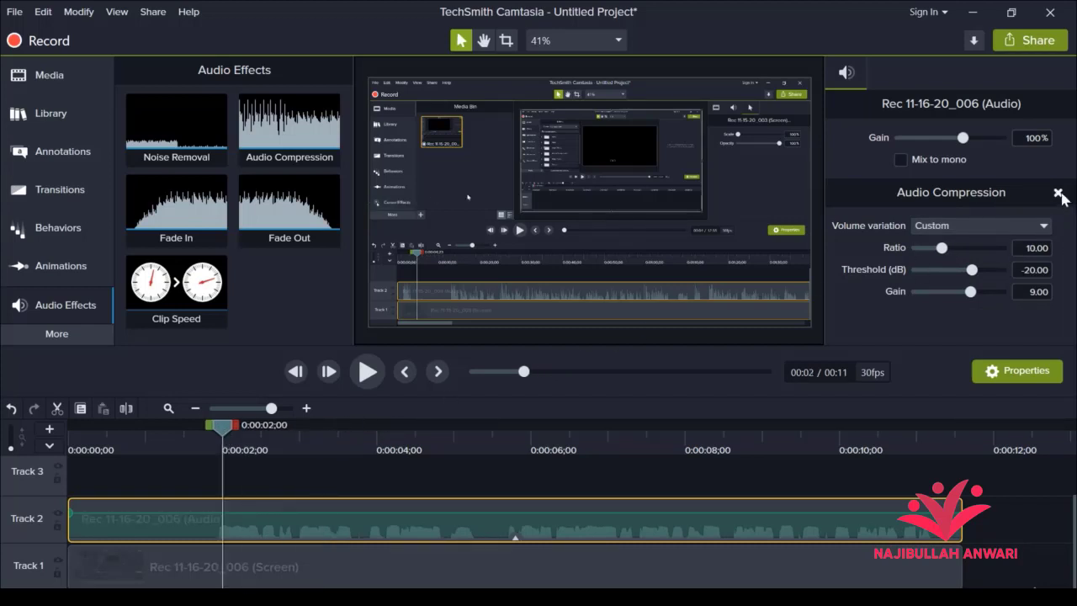
pyautogui.click(1059, 194)
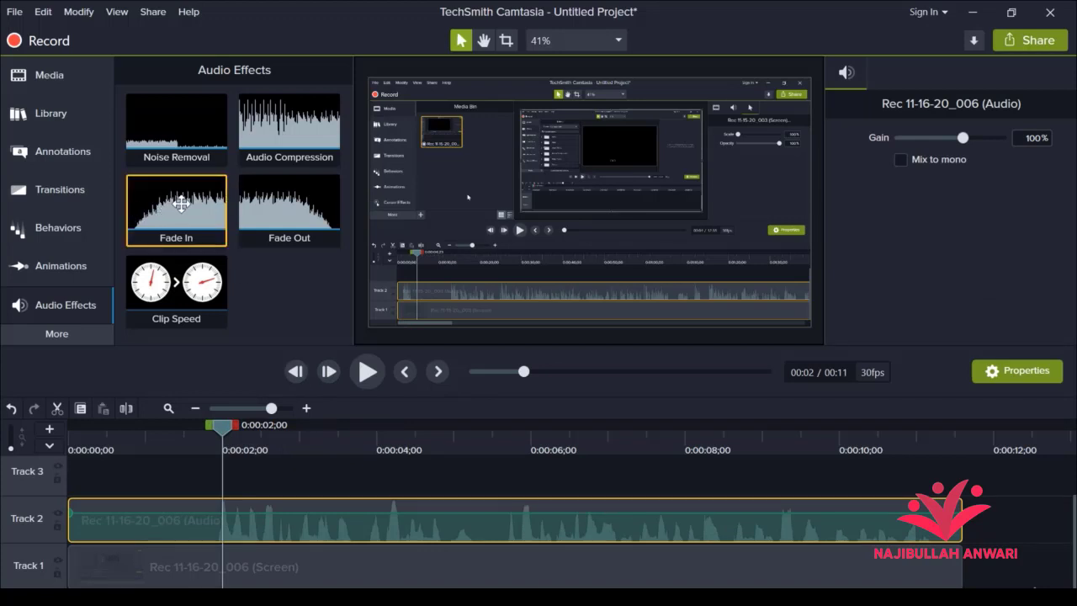
# Apply the Fade In effect to the Track 2 audio clip and play its opening seconds.
pyautogui.moveTo(181, 203); pyautogui.dragTo(231, 514)
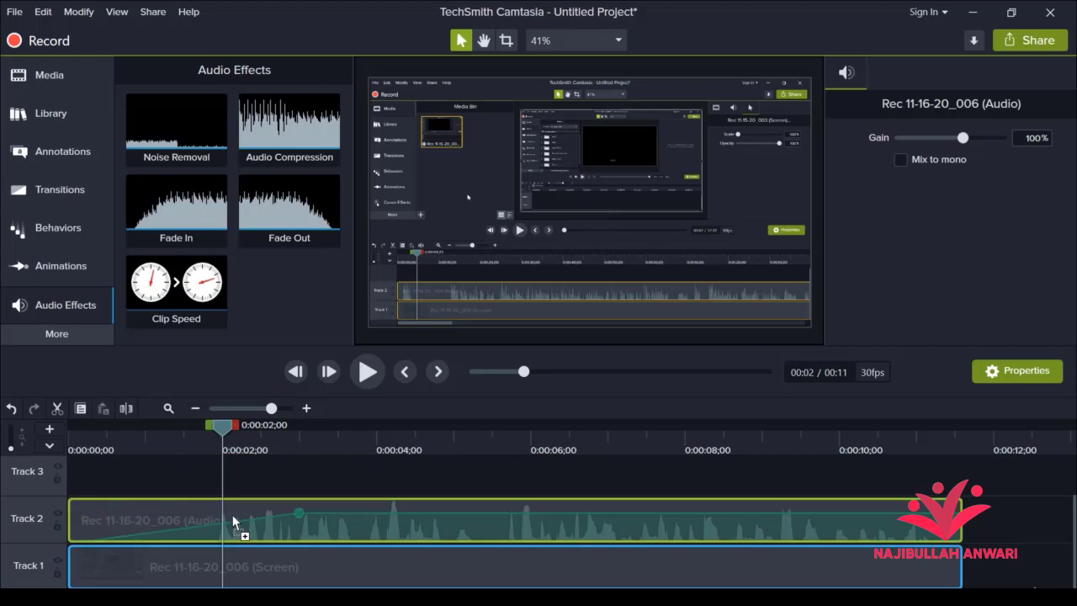
pyautogui.moveTo(217, 431); pyautogui.dragTo(113, 452)
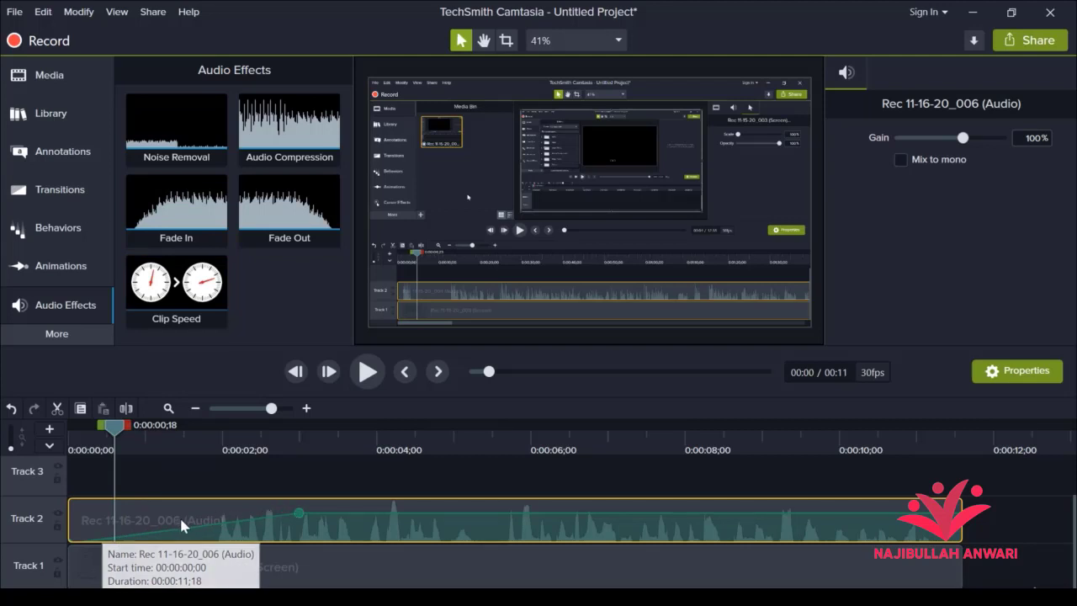
pyautogui.moveTo(119, 428)
pyautogui.mouseDown()
pyautogui.moveTo(170, 433)
pyautogui.moveTo(106, 438)
pyautogui.mouseUp()
pyautogui.press('space')
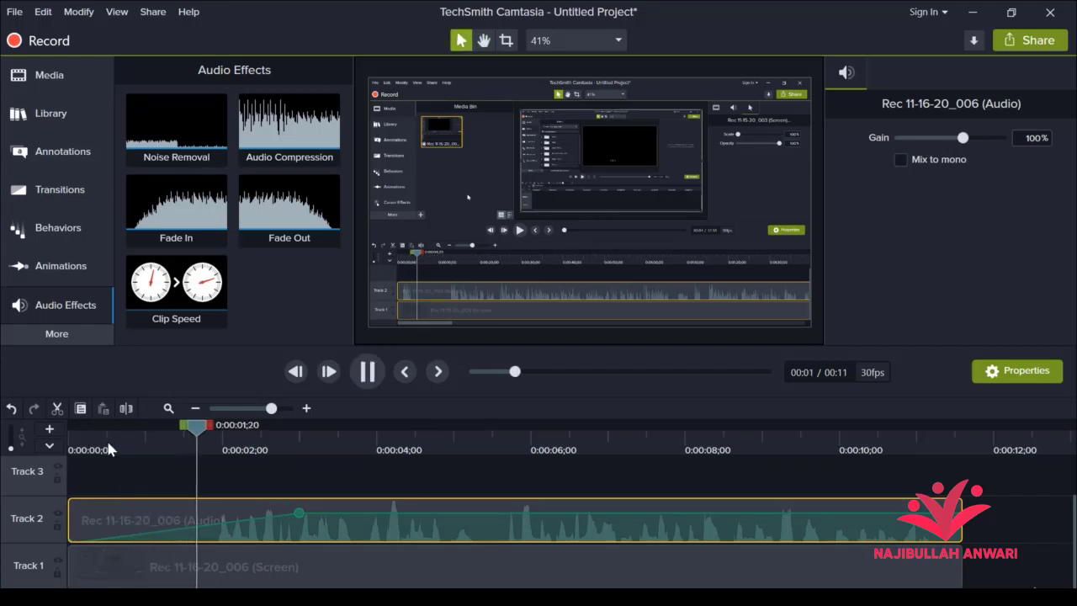
pyautogui.press('space')
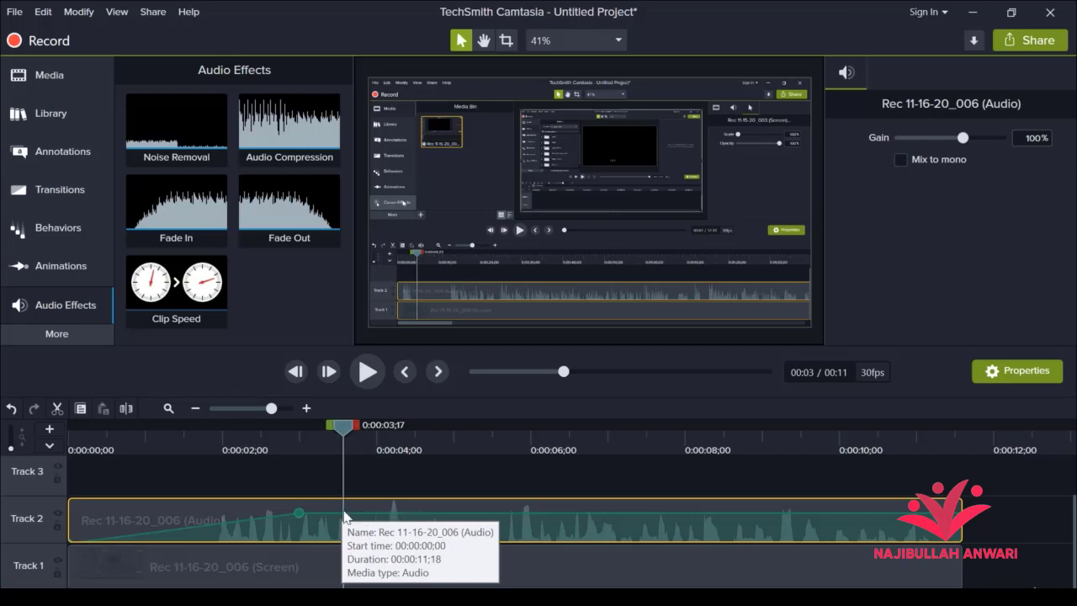
# Reshape the Track 2 fade-in by adding a lowered audio point near 0:00:02;15 and extending the fade's end to about 0:00:04;22.
pyautogui.rightClick(227, 524)
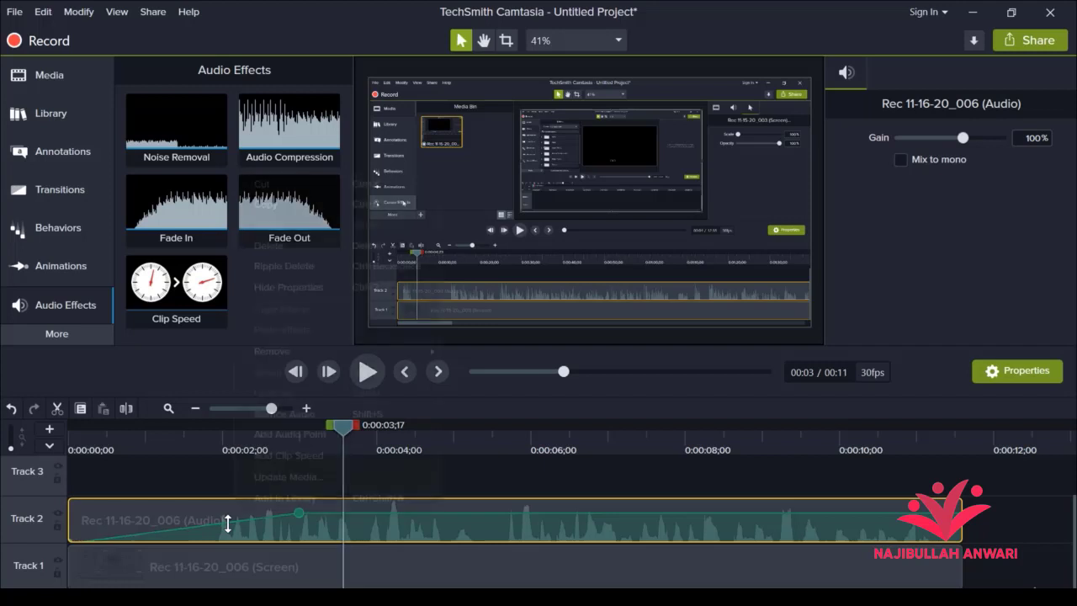
pyautogui.click(289, 434)
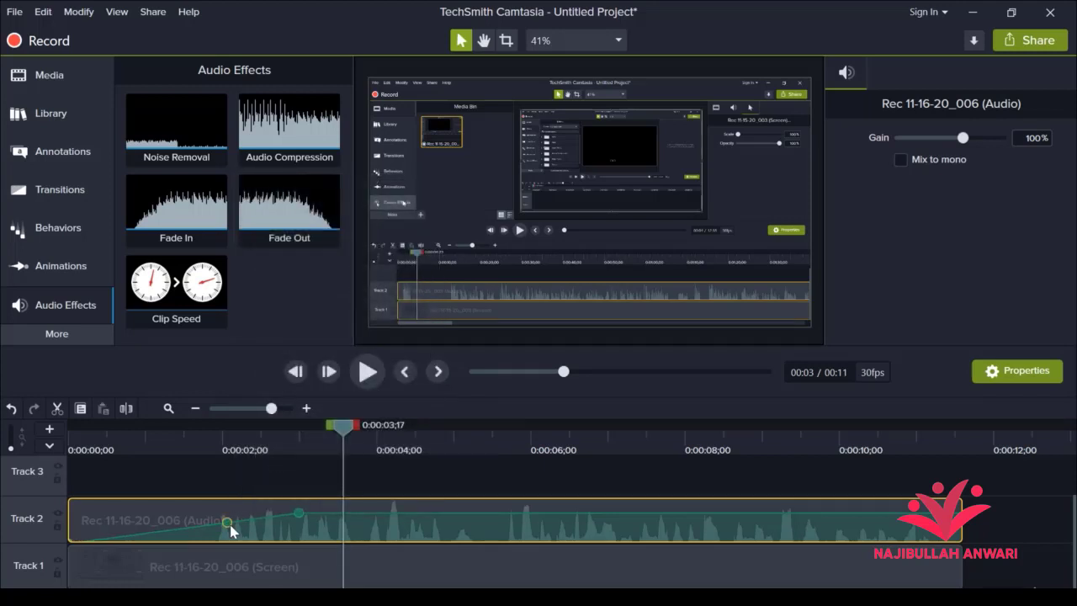
pyautogui.moveTo(227, 523); pyautogui.dragTo(228, 539)
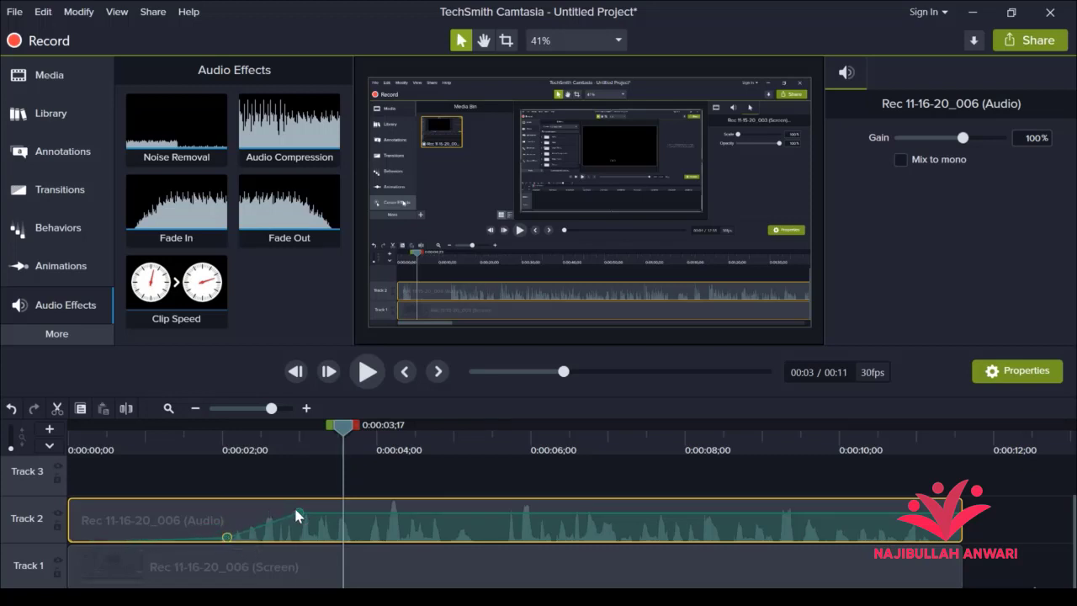
pyautogui.moveTo(298, 513); pyautogui.dragTo(434, 513)
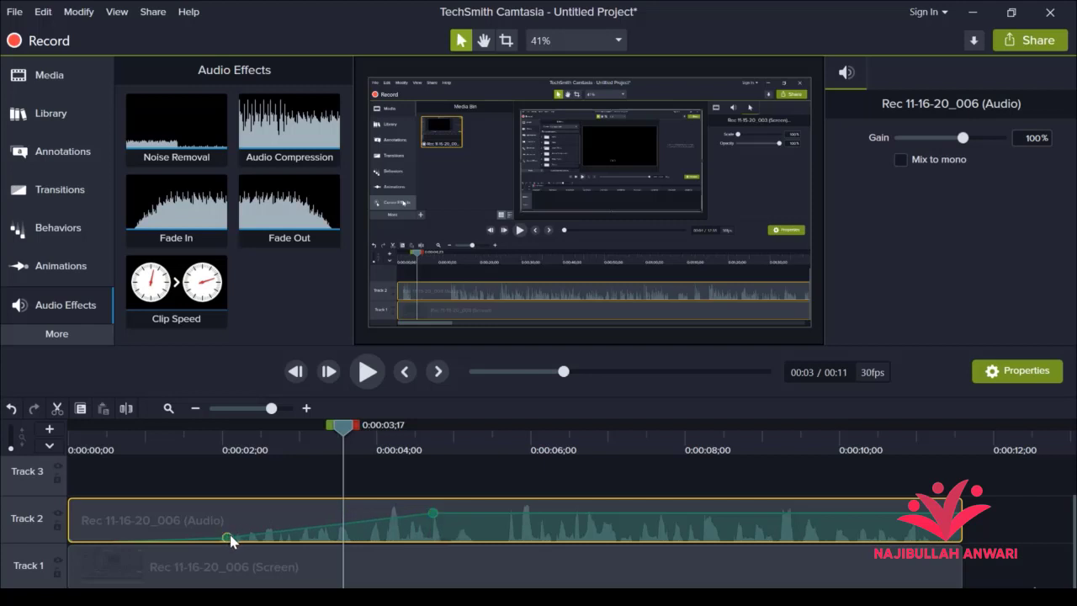
pyautogui.moveTo(227, 537); pyautogui.dragTo(258, 537)
# Play the reshaped fade-in from 0:00:01;08.
pyautogui.moveTo(345, 429); pyautogui.dragTo(165, 445)
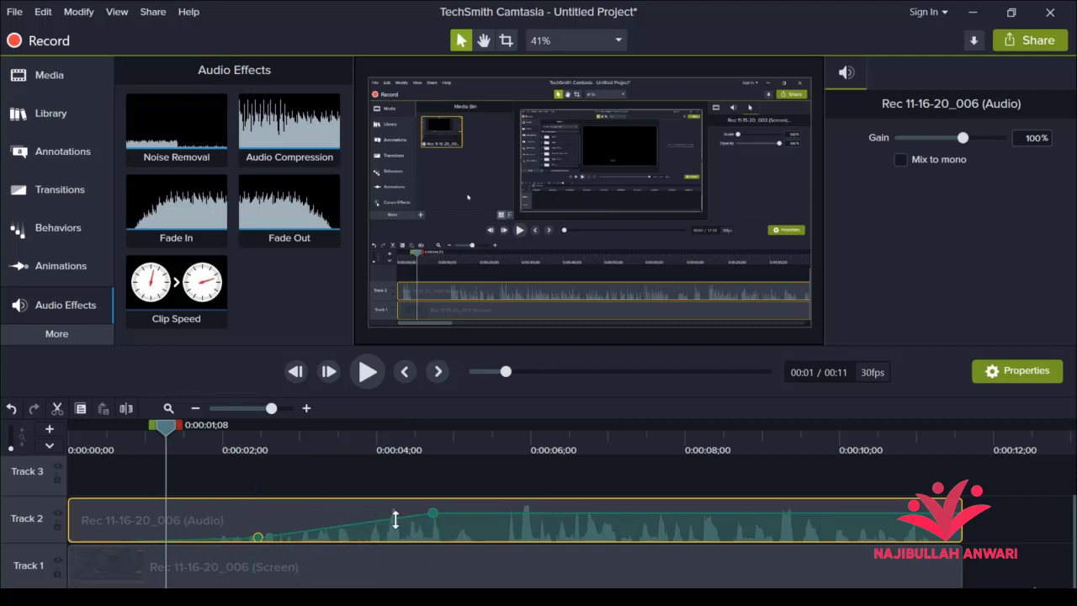
pyautogui.press('space')
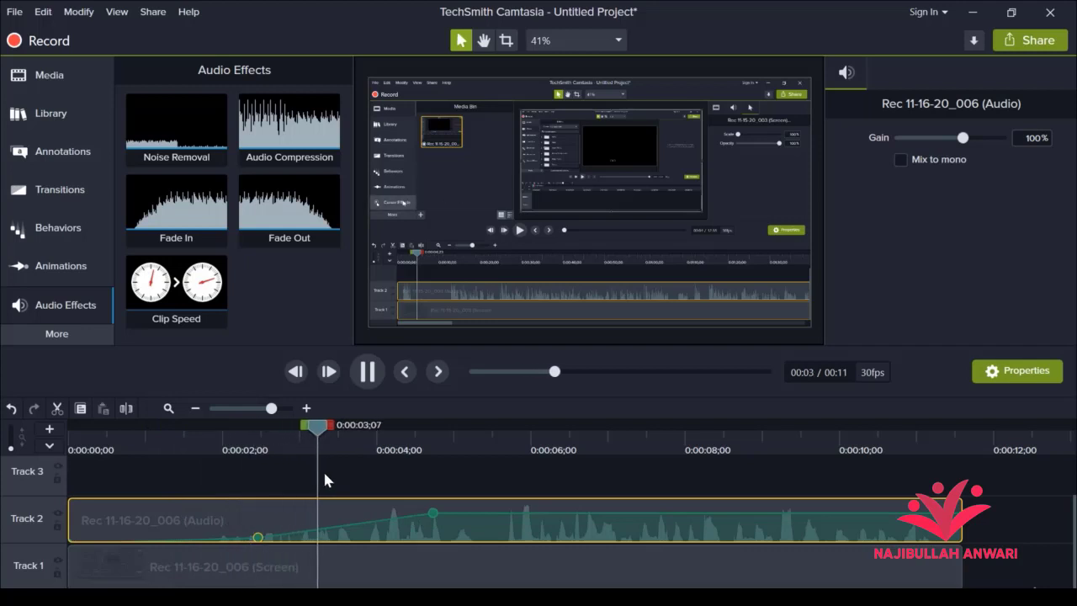
pyautogui.press('space')
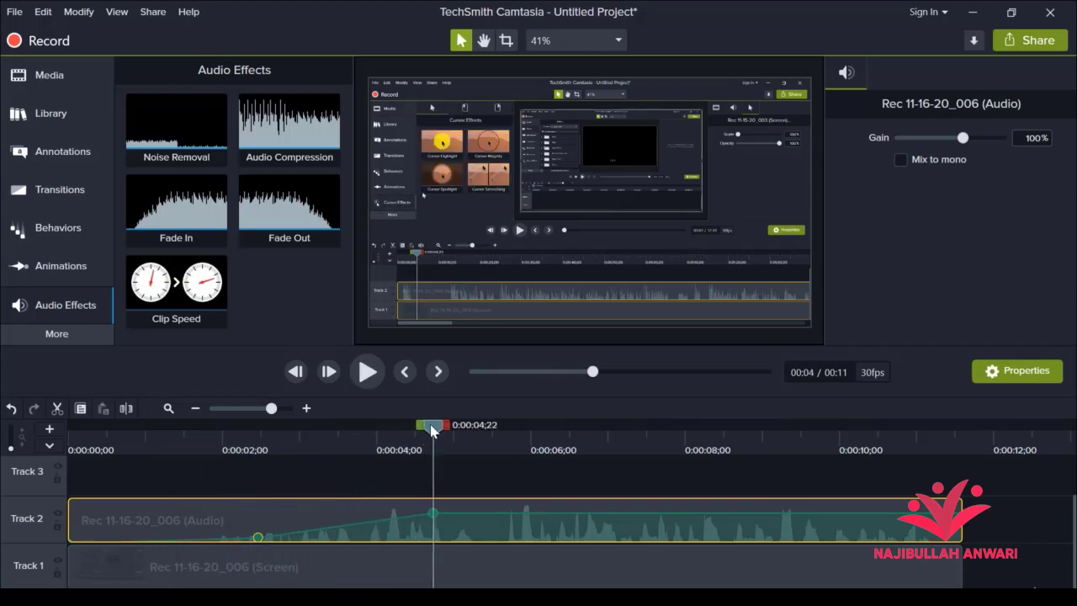
# Move the playhead to 0:00:02;15 and undo the audio point edits together with the Fade In effect on the Track 2 clip.
pyautogui.moveTo(433, 430); pyautogui.dragTo(260, 447)
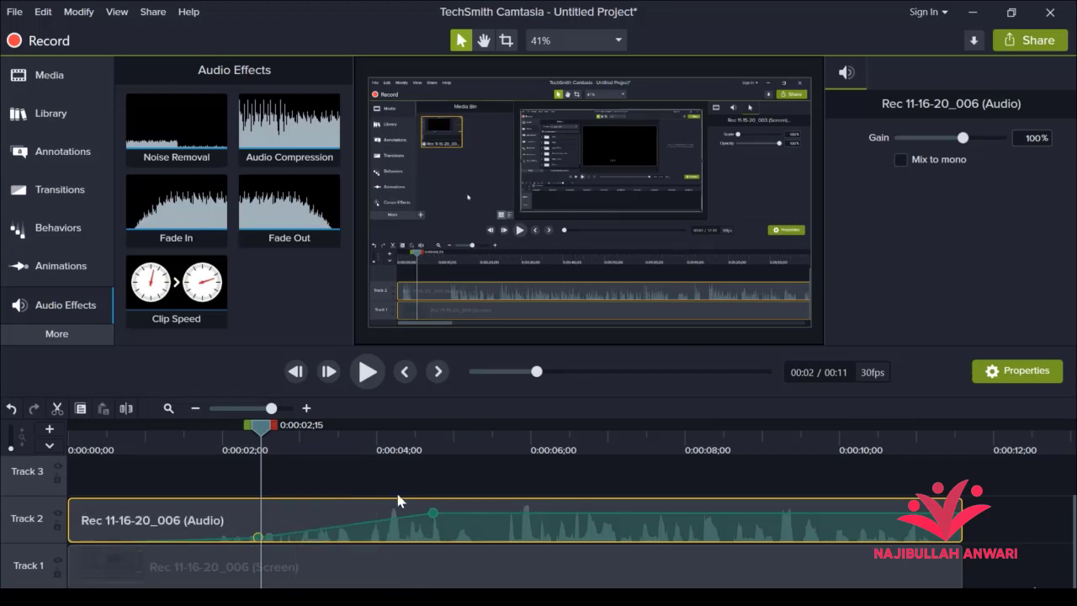
pyautogui.click(11, 409)
pyautogui.click(11, 408)
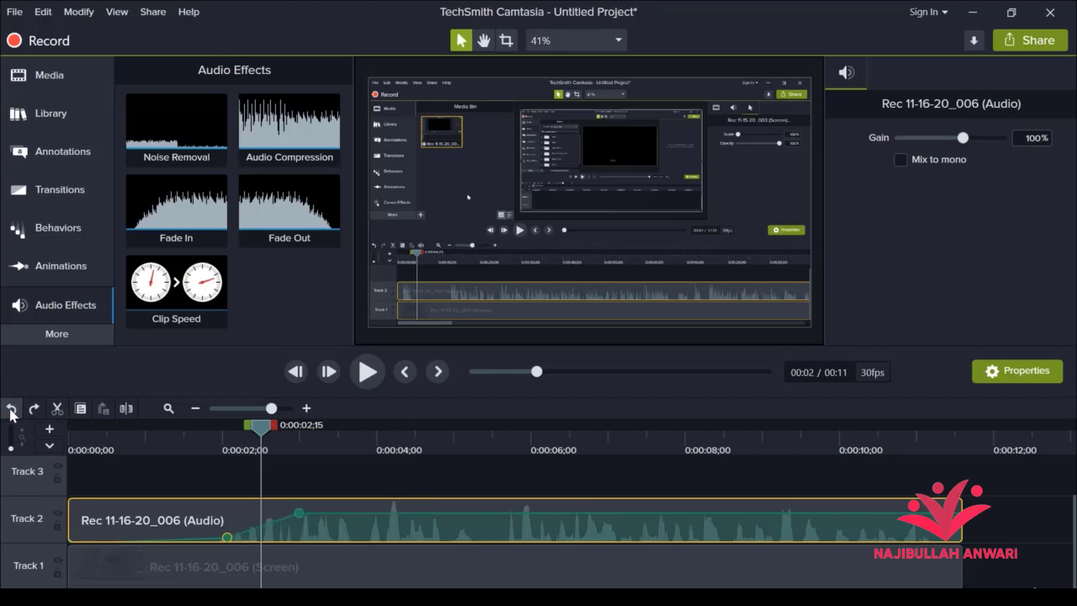
pyautogui.click(11, 409)
pyautogui.click(11, 409)
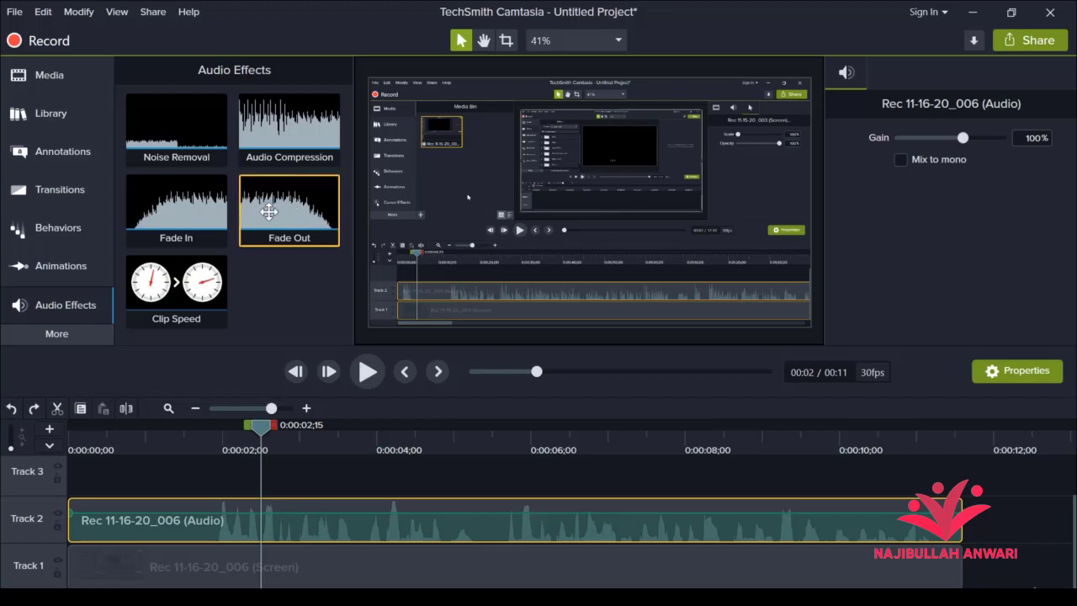
# Apply Fade Out to the Track 2 audio clip and reshape its slope with an earlier start and a lowered extra audio point.
pyautogui.moveTo(291, 205); pyautogui.dragTo(812, 506)
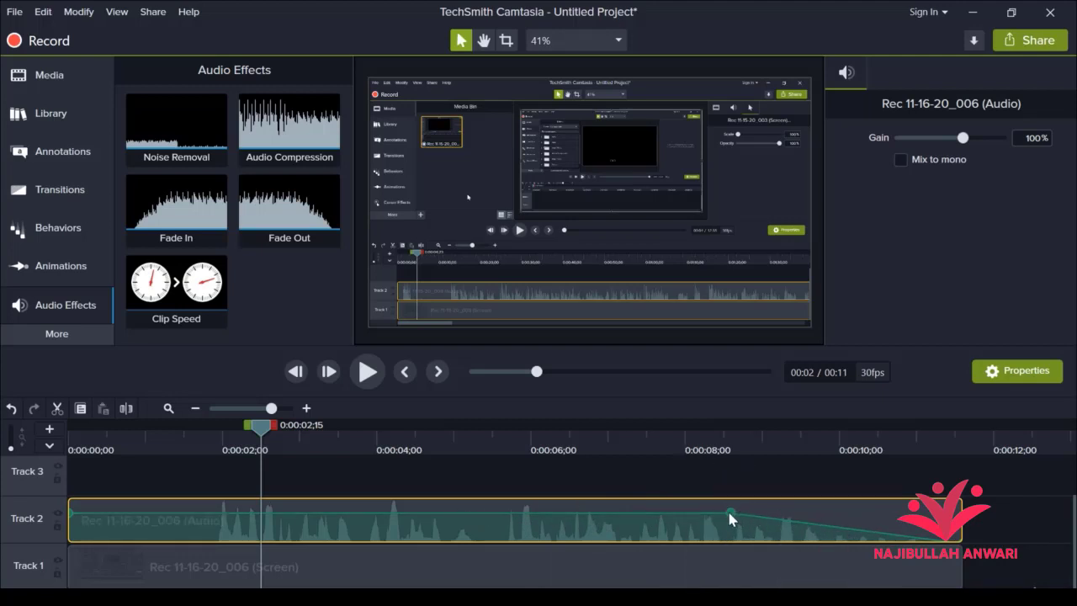
pyautogui.moveTo(729, 511); pyautogui.dragTo(673, 510)
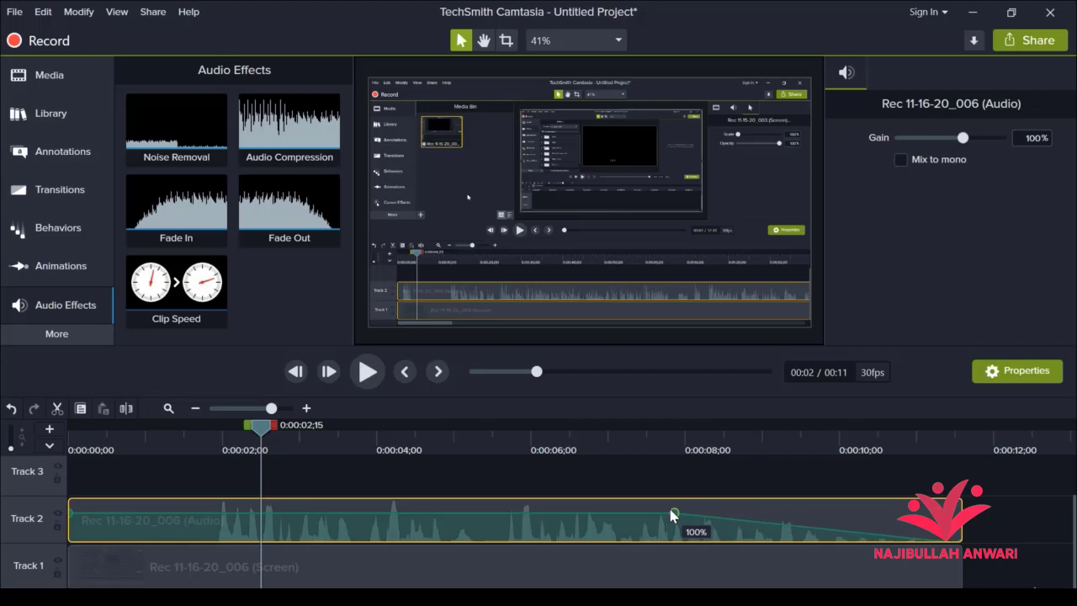
pyautogui.rightClick(775, 521)
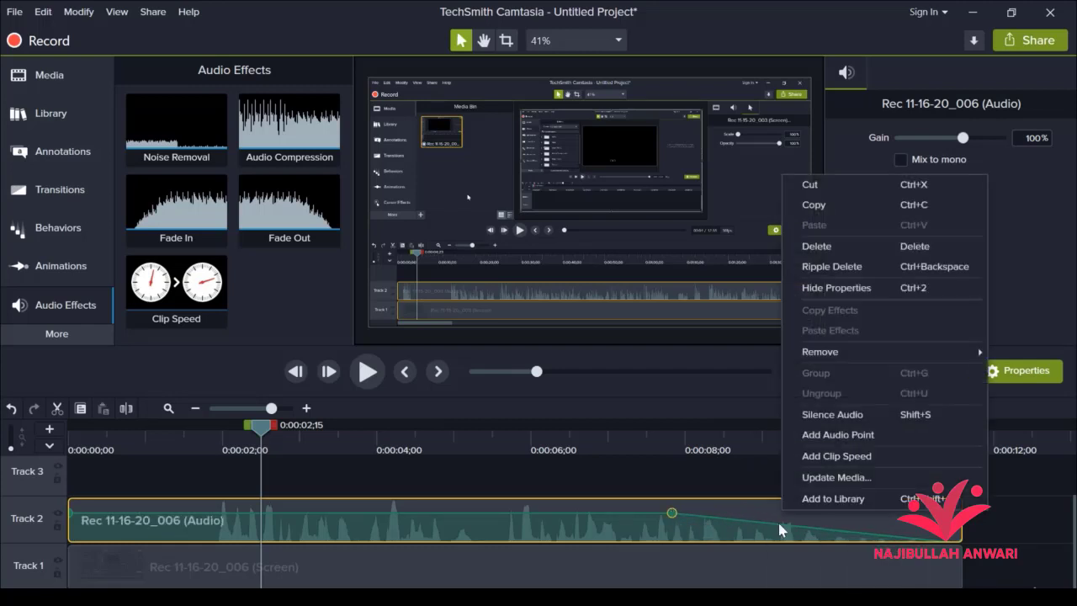
pyautogui.click(899, 434)
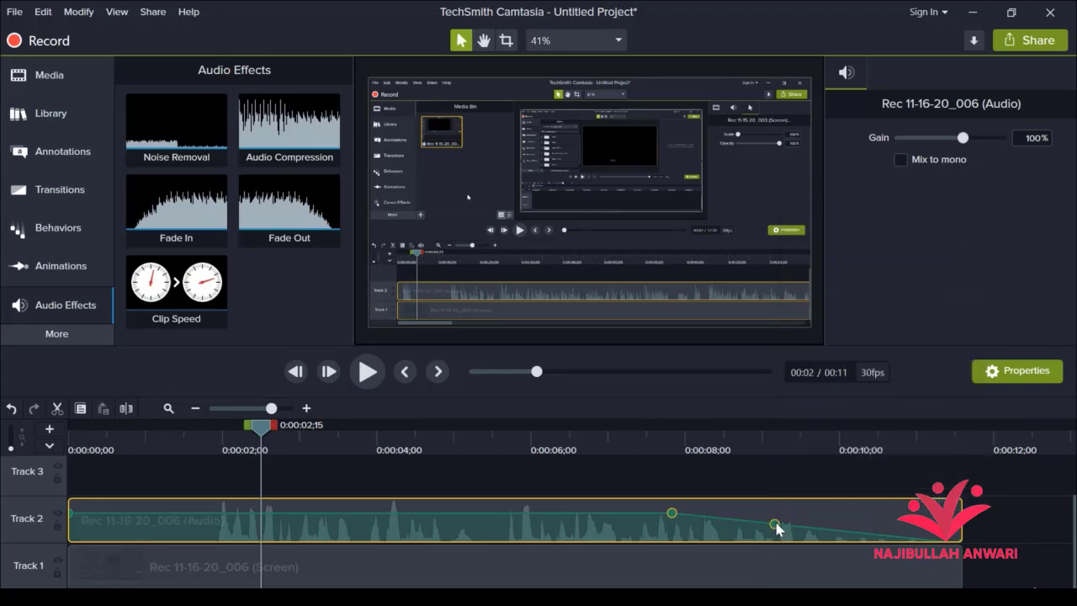
pyautogui.moveTo(777, 523); pyautogui.dragTo(741, 534)
# Play the fading end of the Track 2 audio clip, then return the playhead to 0:00:07;12.
pyautogui.press('space')
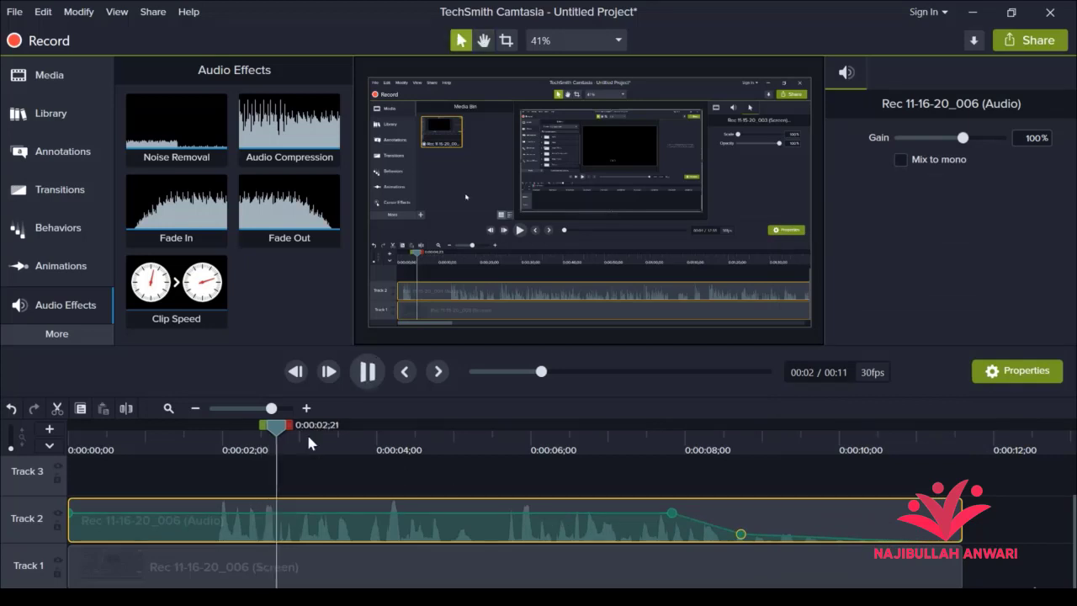
pyautogui.press('space')
pyautogui.moveTo(275, 427); pyautogui.dragTo(635, 455)
pyautogui.press('space')
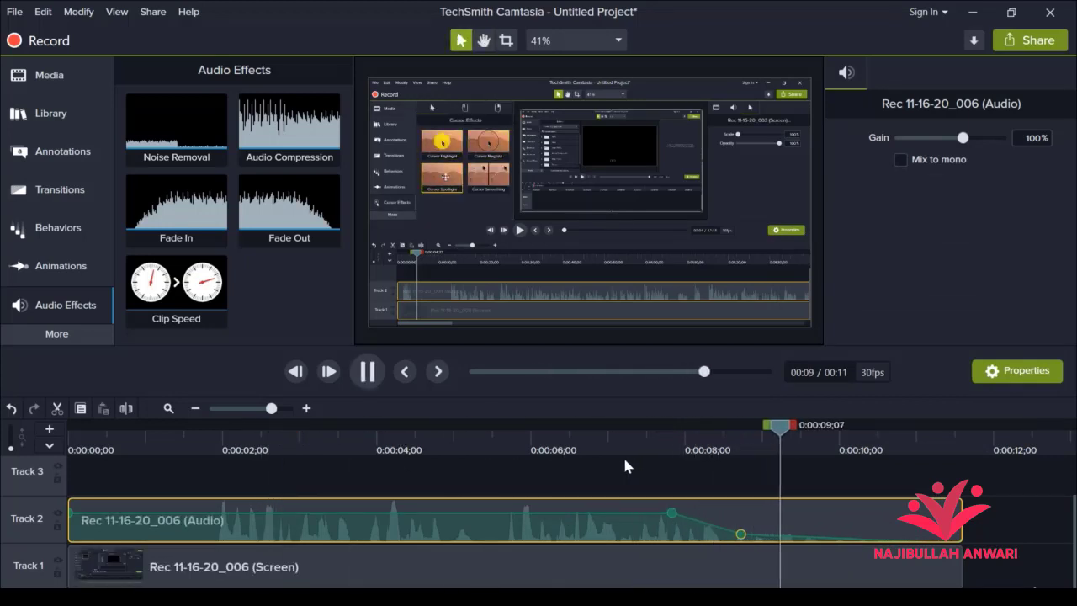
pyautogui.press('space')
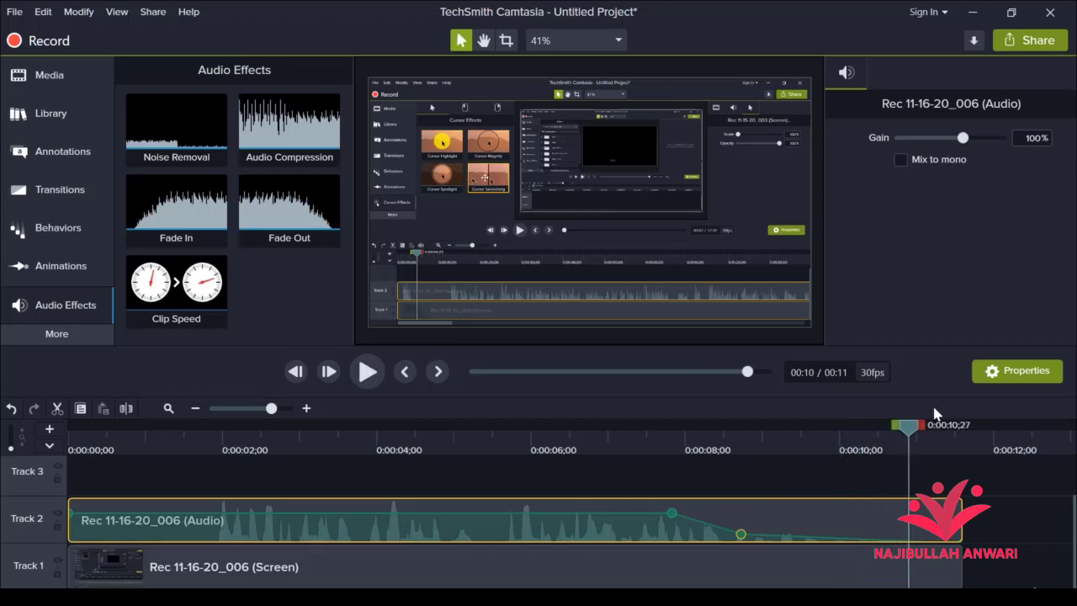
pyautogui.moveTo(908, 425); pyautogui.dragTo(626, 453)
# Undo the added audio point, its adjustments and the Fade Out effect on the Track 2 audio clip.
pyautogui.click(12, 409)
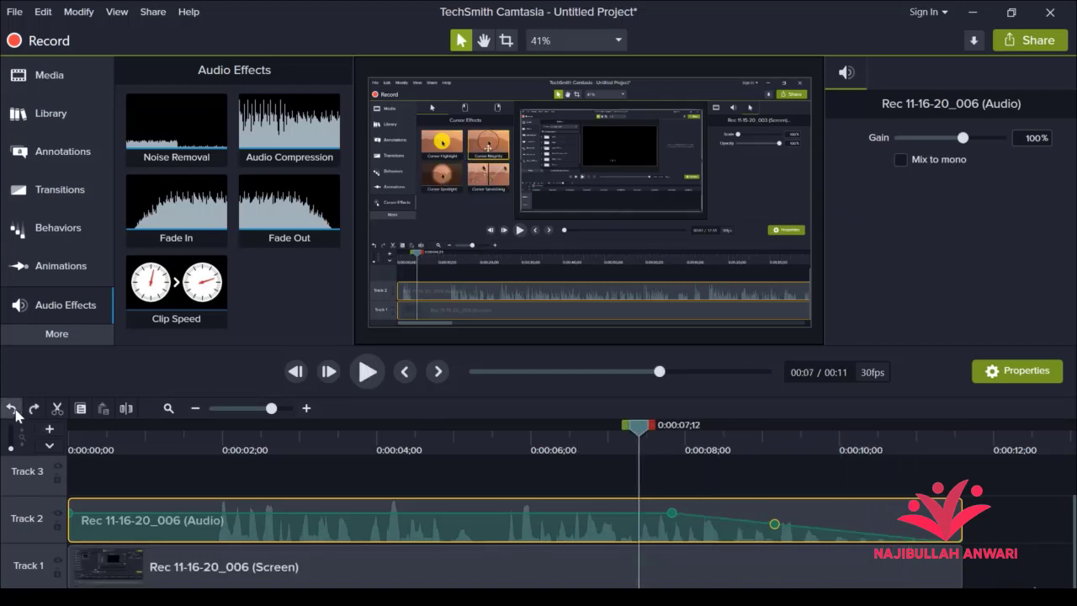
pyautogui.click(12, 409)
pyautogui.click(12, 409)
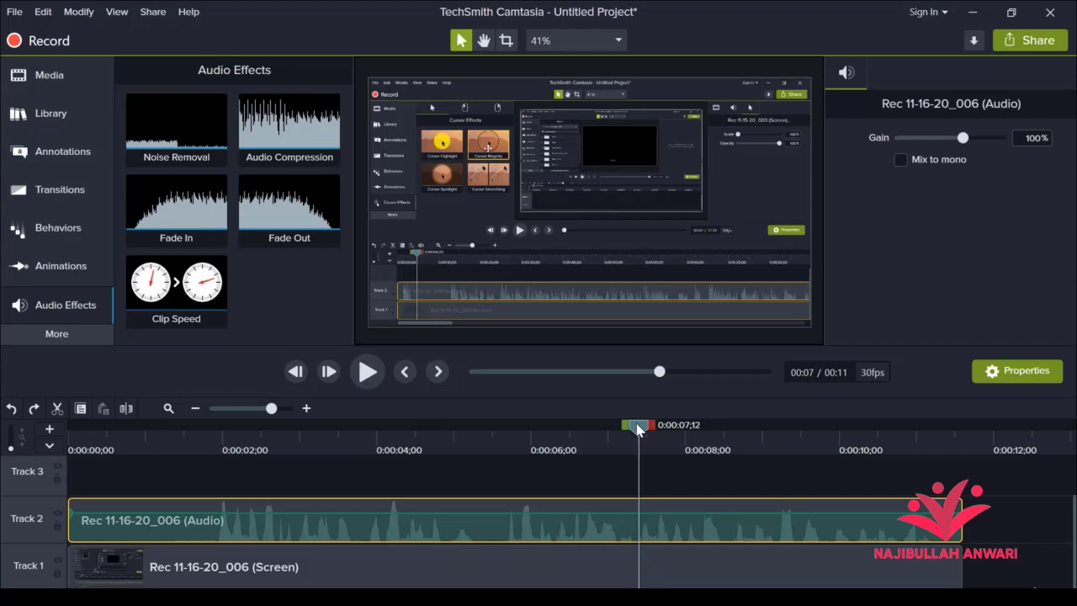
# Select the timeline range from 0:00:05;13 to 0:00:07;11 and lower the Track 2 audio to silence within it.
pyautogui.moveTo(637, 428); pyautogui.dragTo(636, 427)
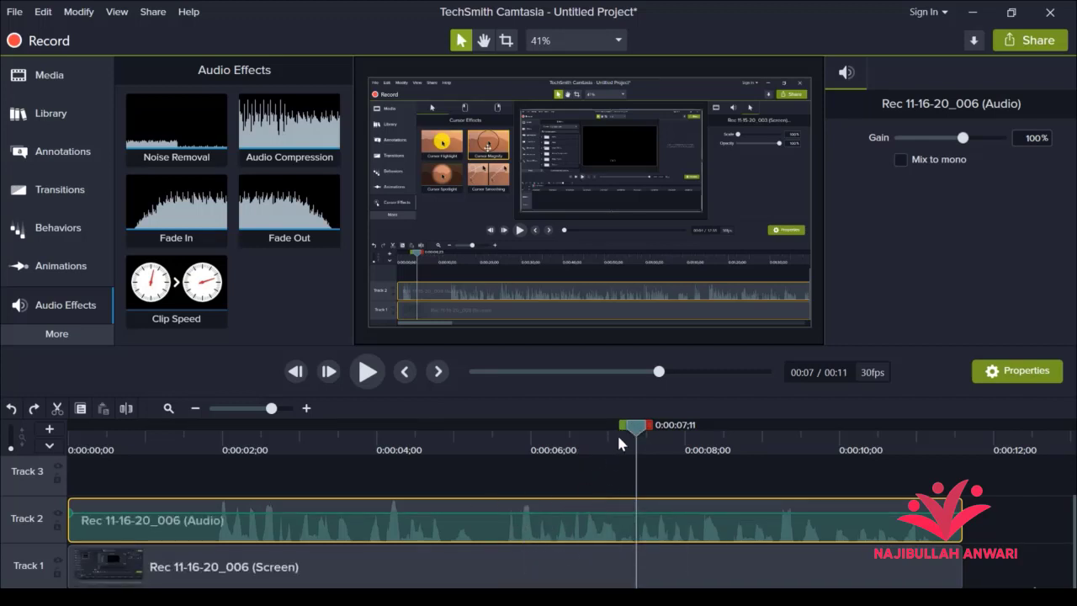
pyautogui.moveTo(624, 431); pyautogui.dragTo(472, 455)
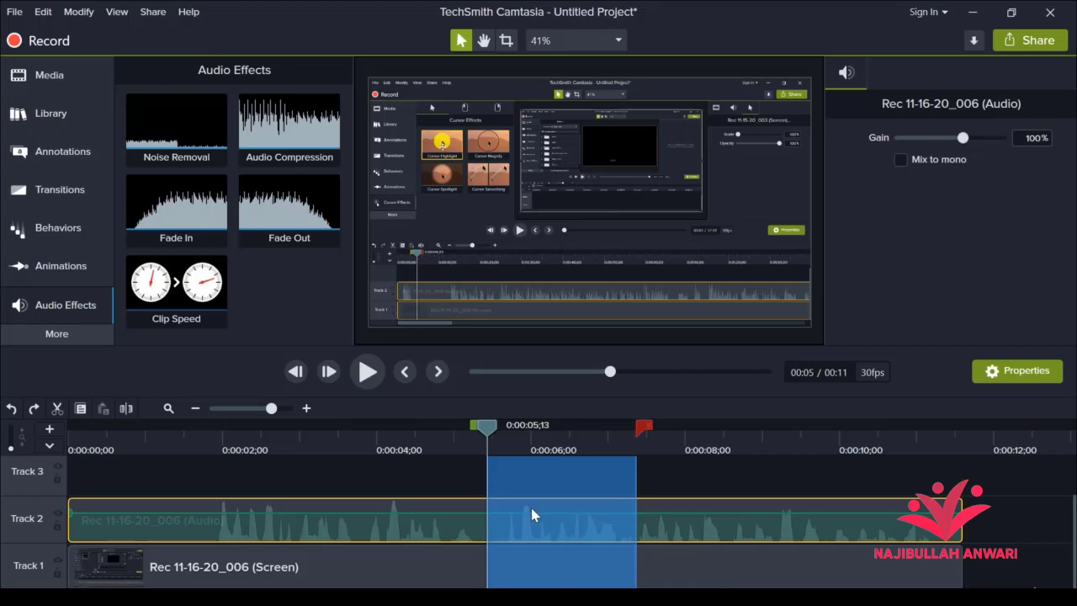
pyautogui.moveTo(532, 512); pyautogui.dragTo(531, 547)
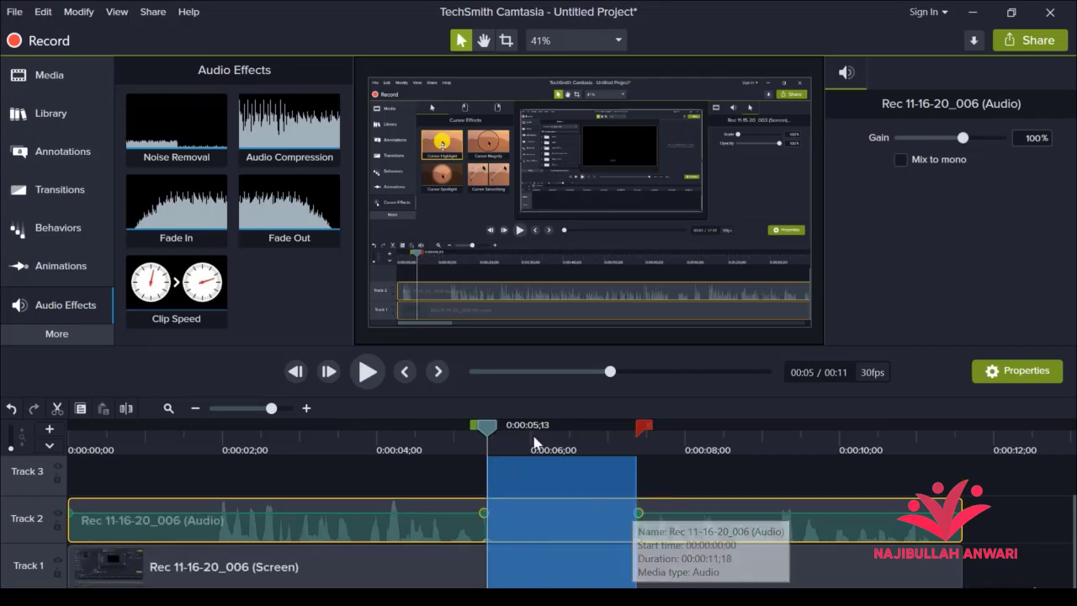
# Clear the range selection and play across the silenced section twice, the second time from 0:00:05;15.
pyautogui.click(484, 427)
pyautogui.moveTo(491, 431); pyautogui.dragTo(360, 431)
pyautogui.press('space')
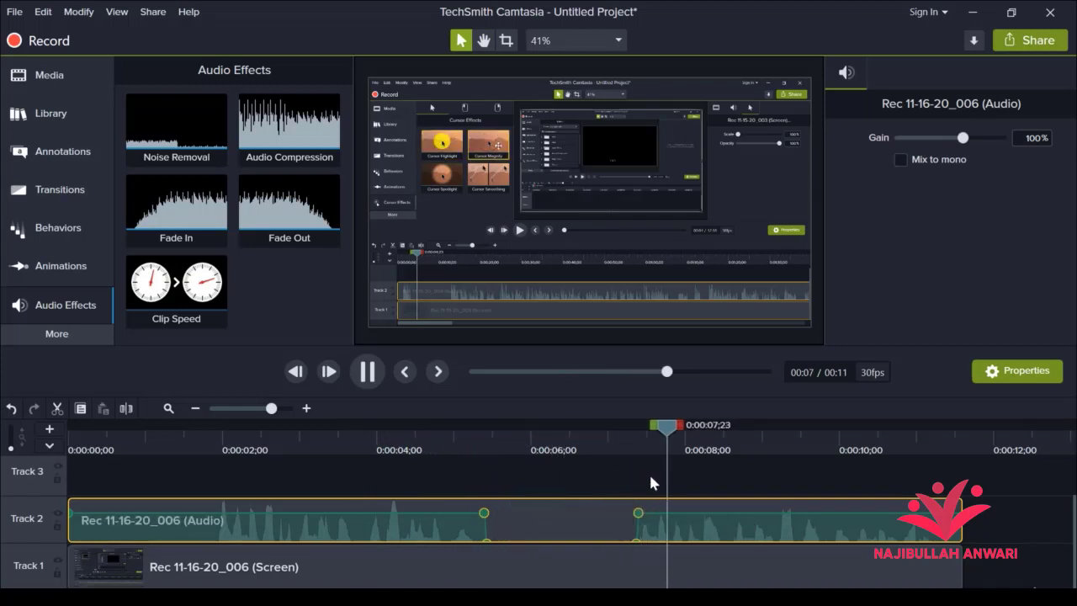
pyautogui.press('space')
pyautogui.moveTo(686, 431); pyautogui.dragTo(489, 447)
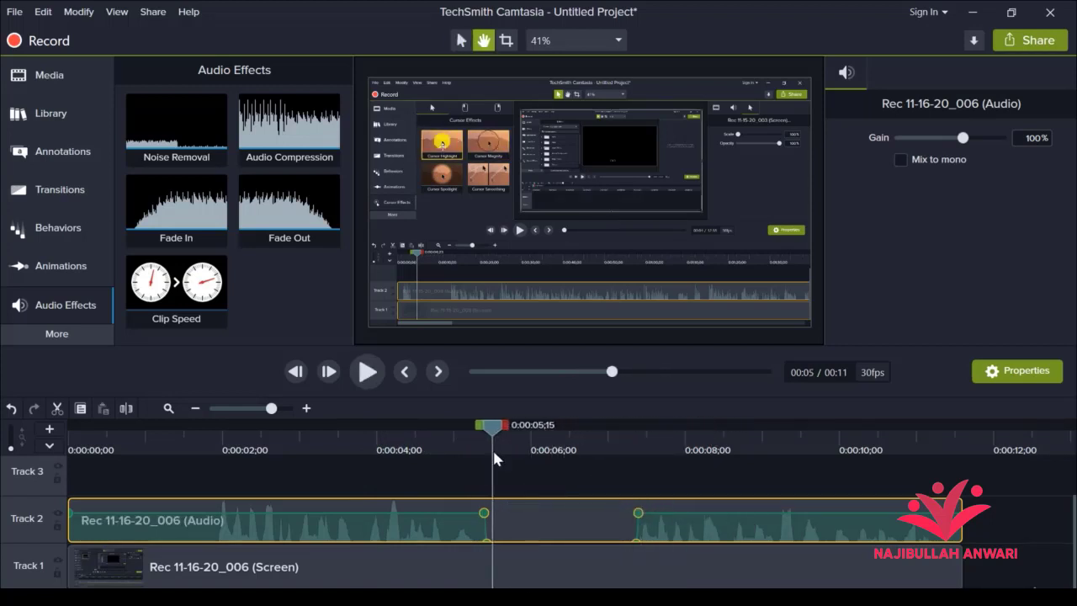
pyautogui.press('space')
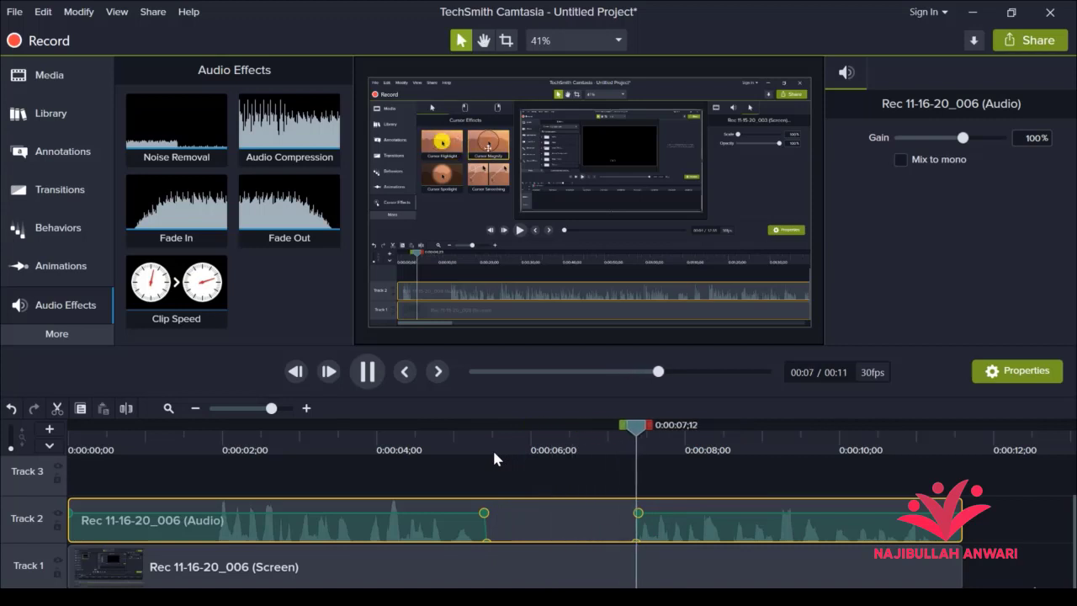
pyautogui.press('space')
# Undo the silenced section in the Track 2 audio clip and move the playhead to 0:00:03;05.
pyautogui.moveTo(640, 430); pyautogui.dragTo(490, 453)
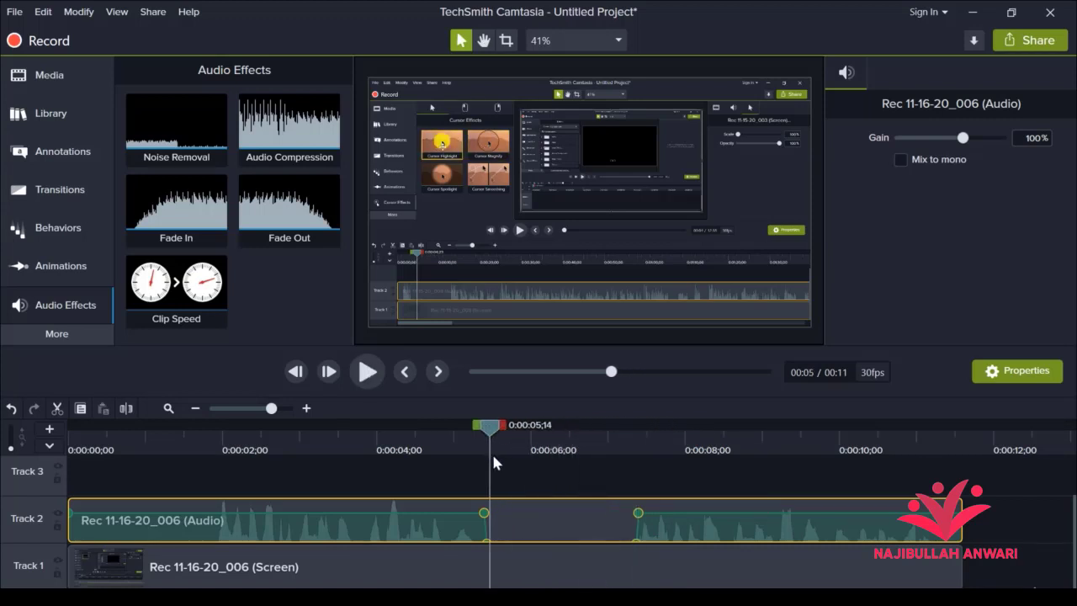
pyautogui.click(11, 409)
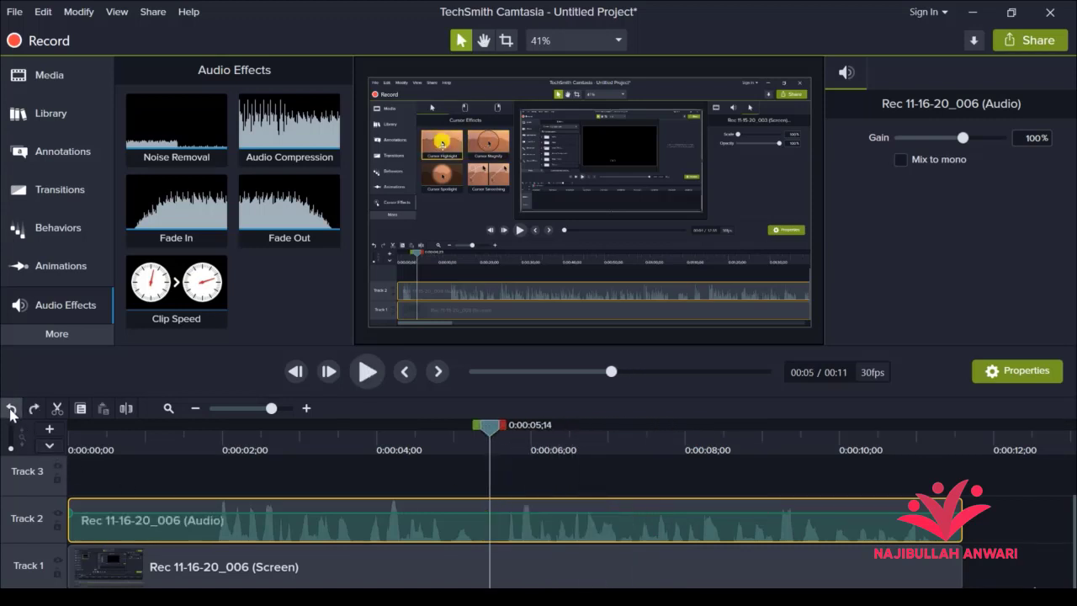
pyautogui.moveTo(489, 429); pyautogui.dragTo(310, 446)
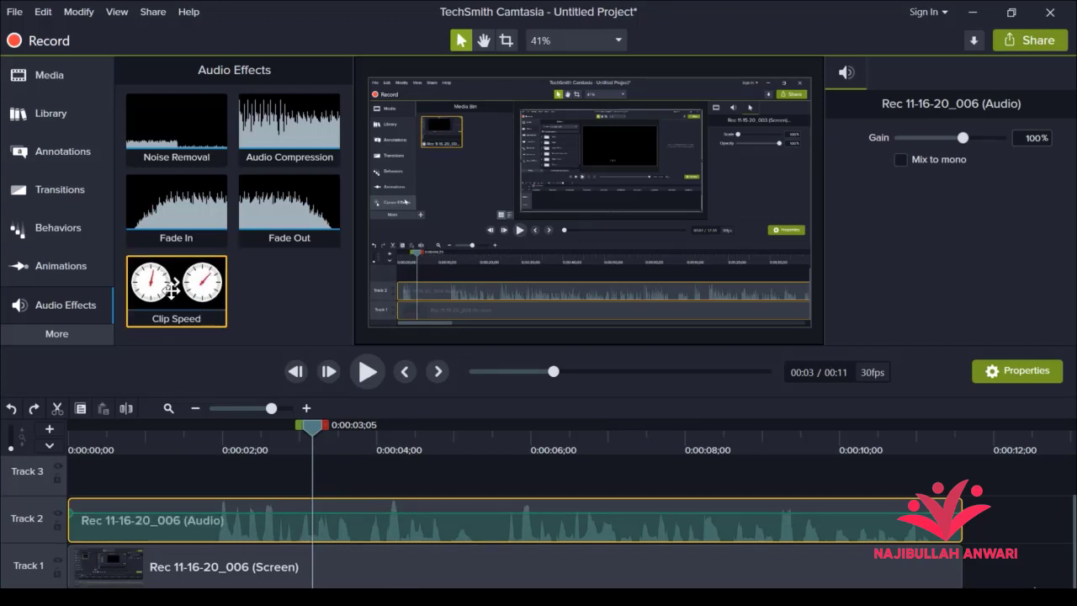
# Apply the Clip Speed effect to the Track 2 audio clip with a speed of 2.00x and move the playhead to 0:00:03;21.
pyautogui.moveTo(171, 290); pyautogui.dragTo(368, 505)
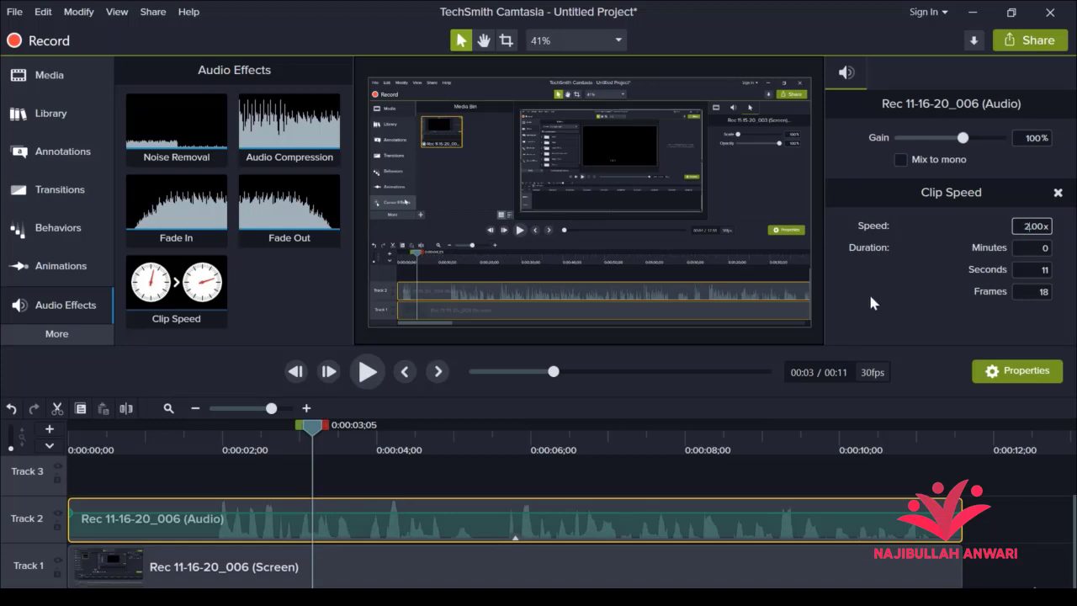
pyautogui.press('Return')
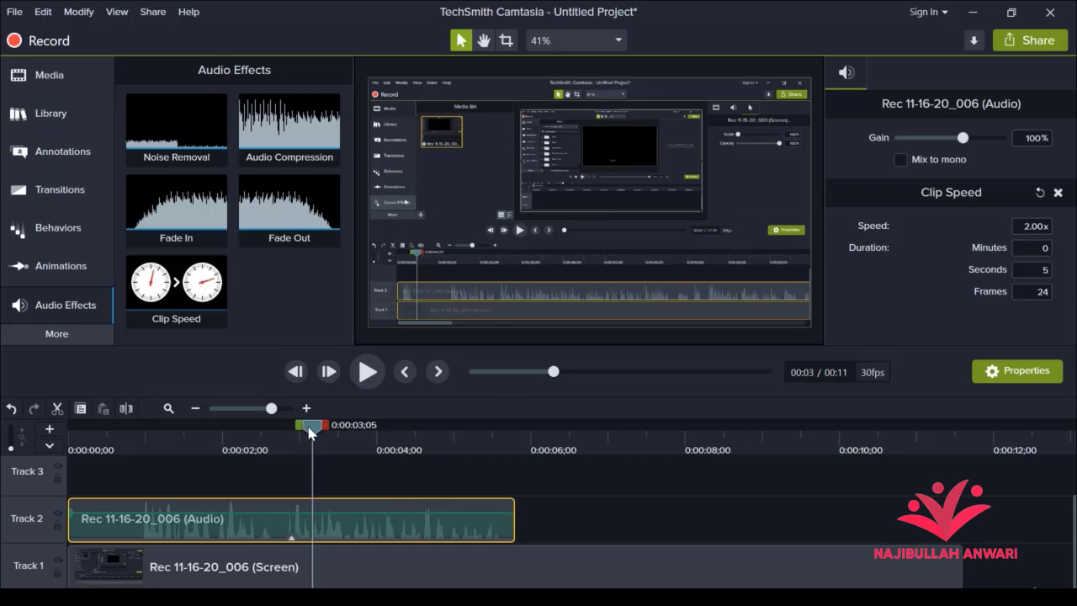
pyautogui.moveTo(310, 431); pyautogui.dragTo(354, 437)
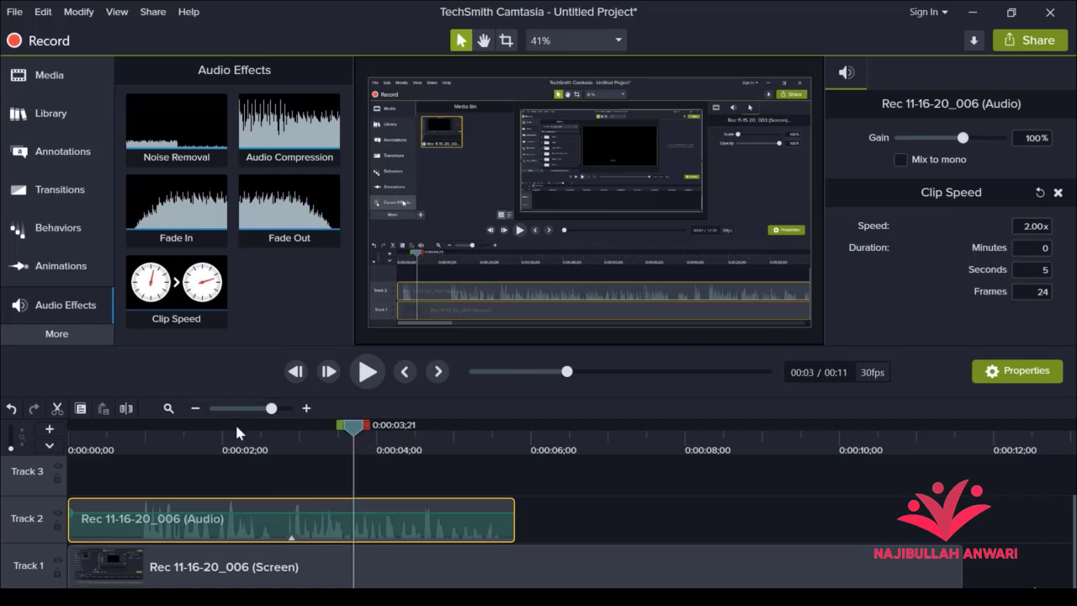
# Undo the speed change and remove the Clip Speed effect from the Track 2 audio clip.
pyautogui.click(11, 409)
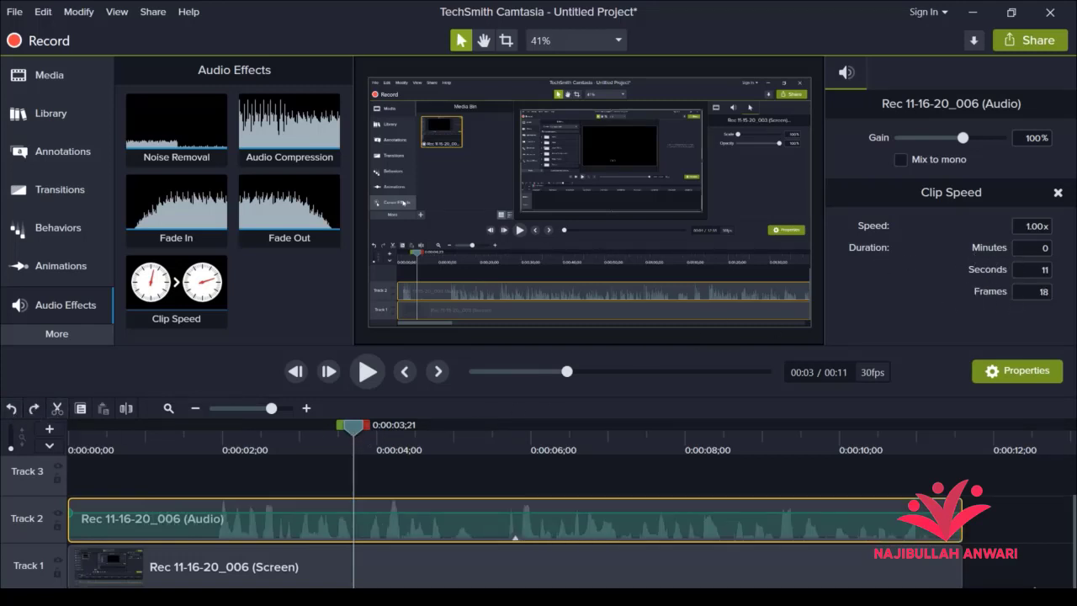
pyautogui.click(1059, 194)
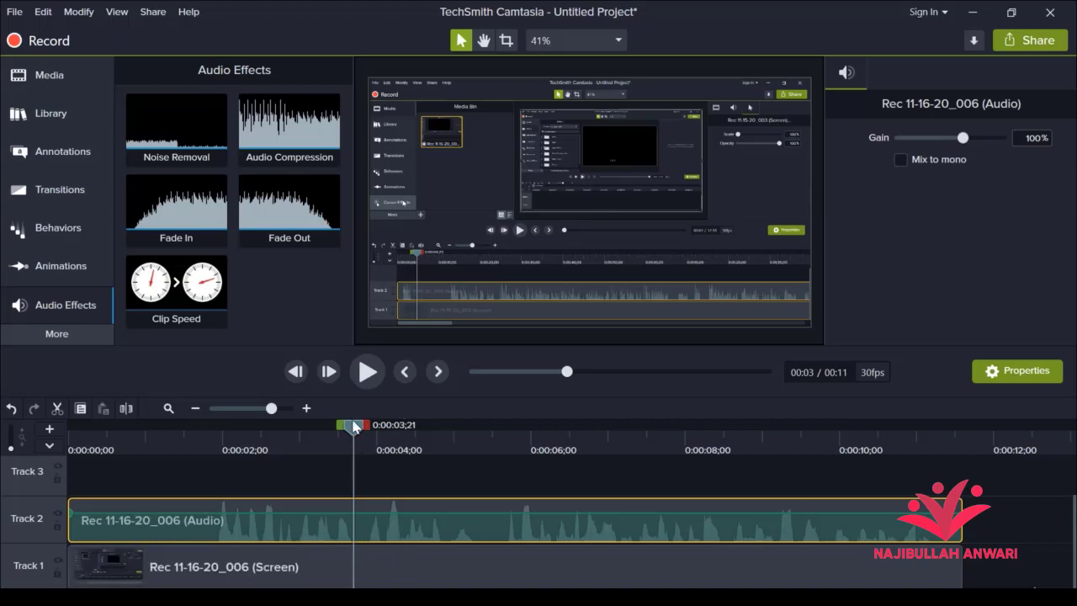
# Move the playhead to 0:00:02;08 and open the Library of media assets.
pyautogui.moveTo(355, 430); pyautogui.dragTo(242, 427)
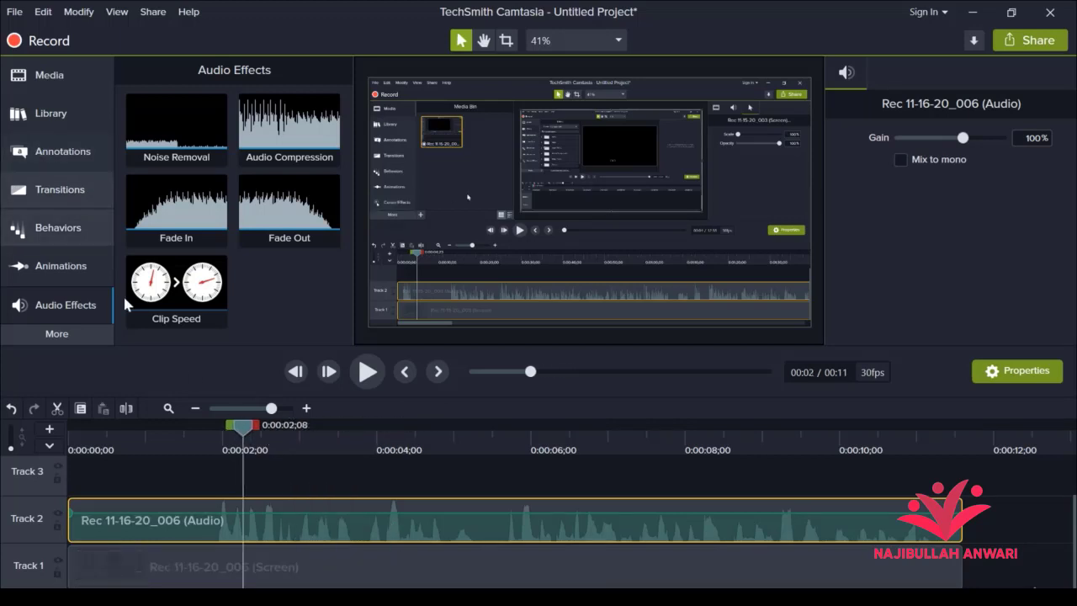
pyautogui.click(64, 120)
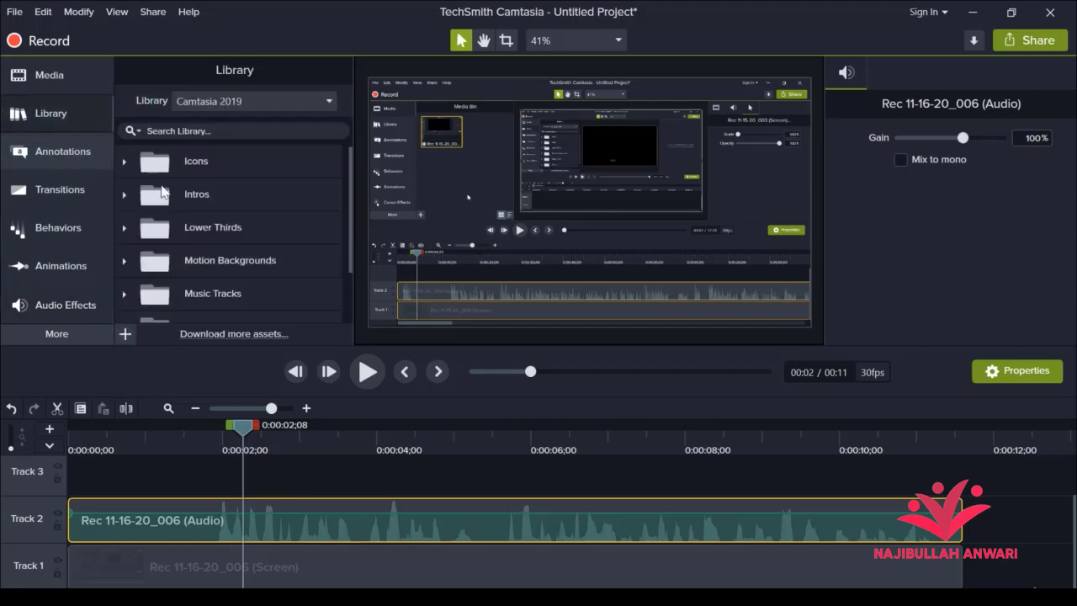
# Add the videogamemusic clip from the library's Music Tracks folder to the start of Track 3.
pyautogui.scroll(-1, 156, 198)
pyautogui.click(125, 253)
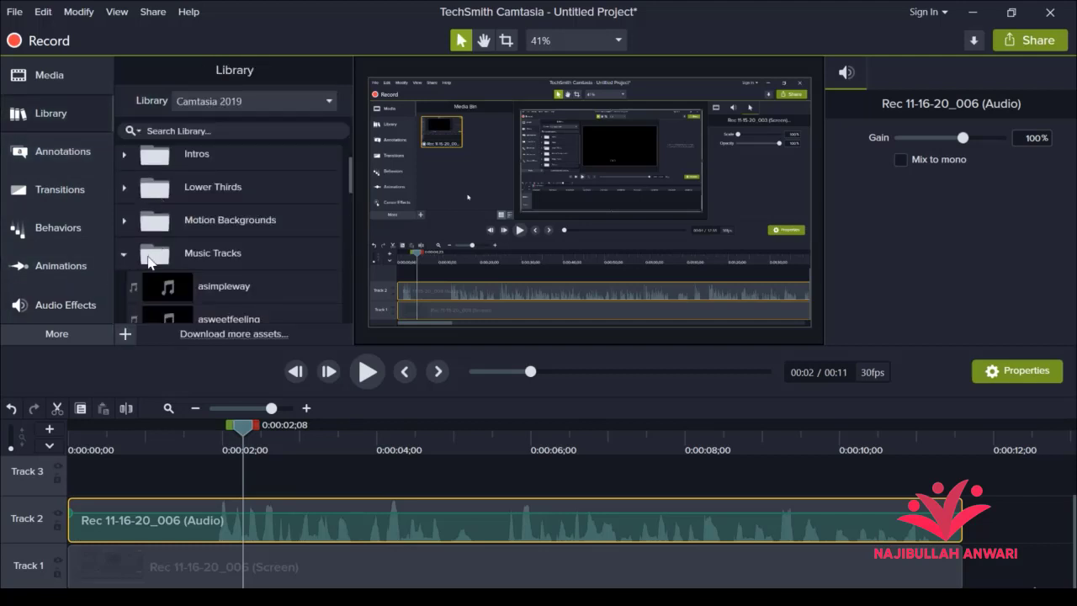
pyautogui.scroll(-5, 158, 249)
pyautogui.scroll(-5, 162, 252)
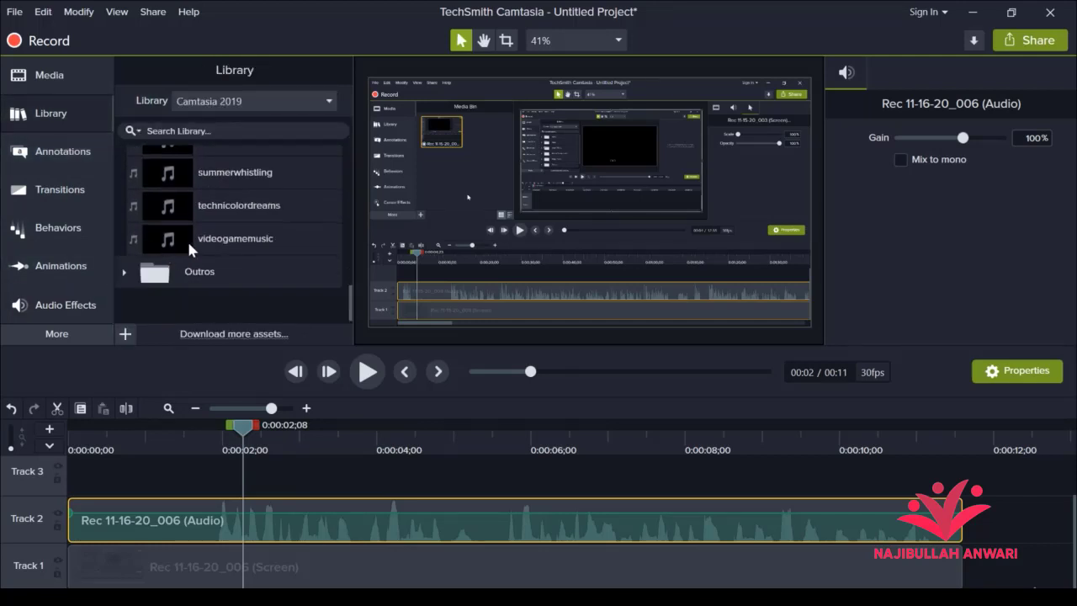
pyautogui.moveTo(174, 237); pyautogui.dragTo(56, 476)
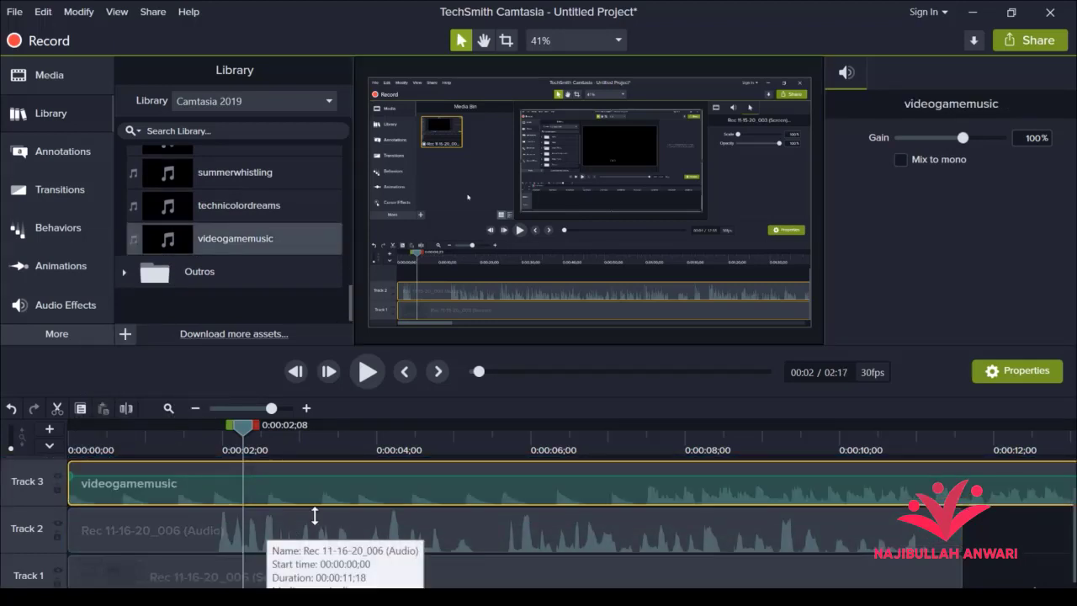
# Move the playhead to 0:00:01;17 and play the timeline to hear the background music together with the recorded audio.
pyautogui.moveTo(243, 426); pyautogui.dragTo(89, 426)
pyautogui.click(189, 436)
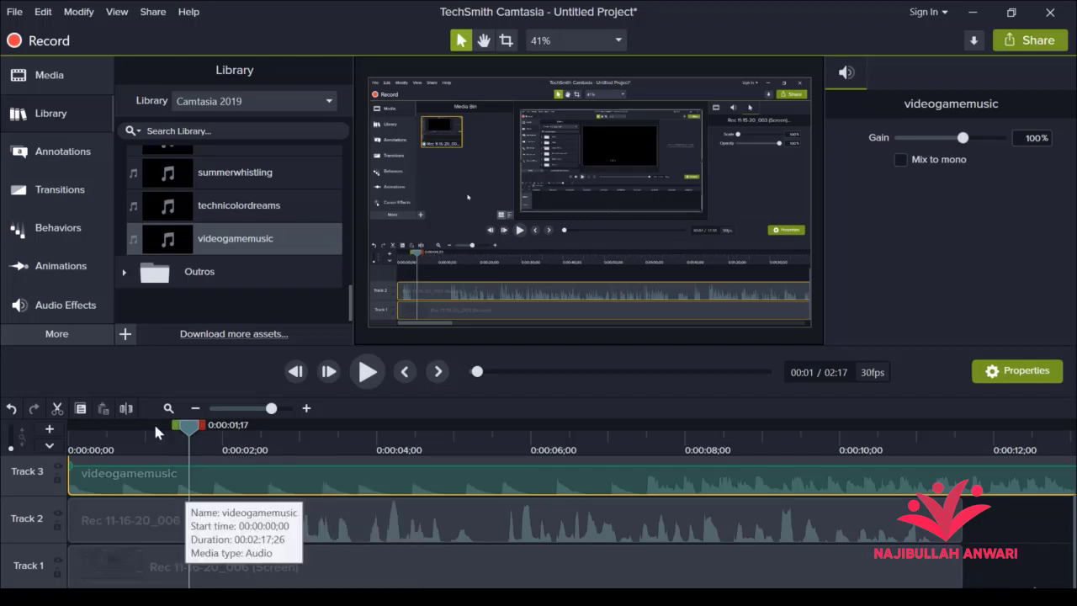
pyautogui.press('space')
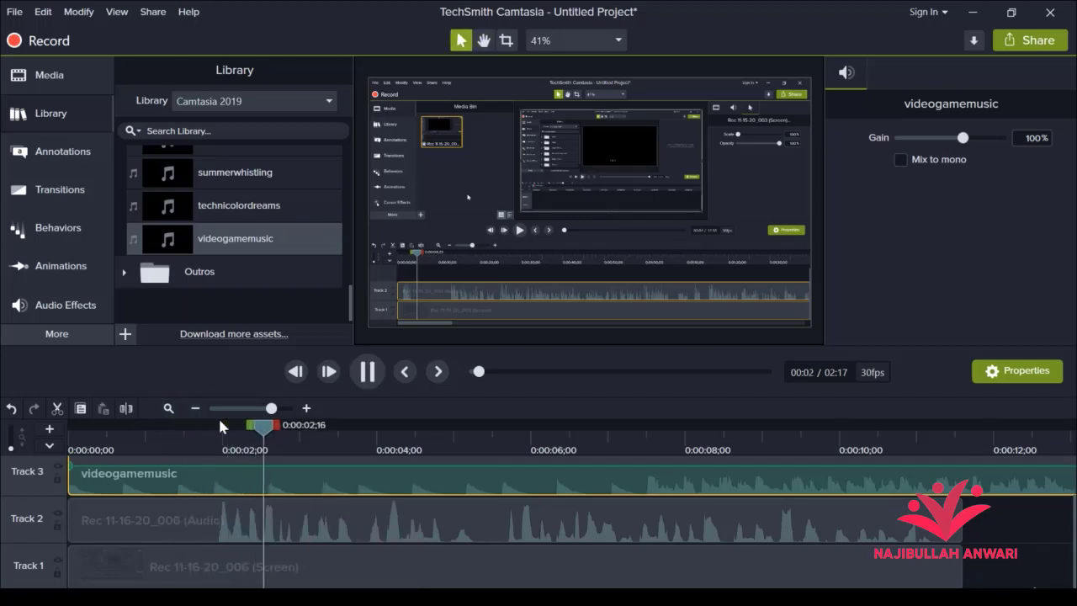
pyautogui.press('space')
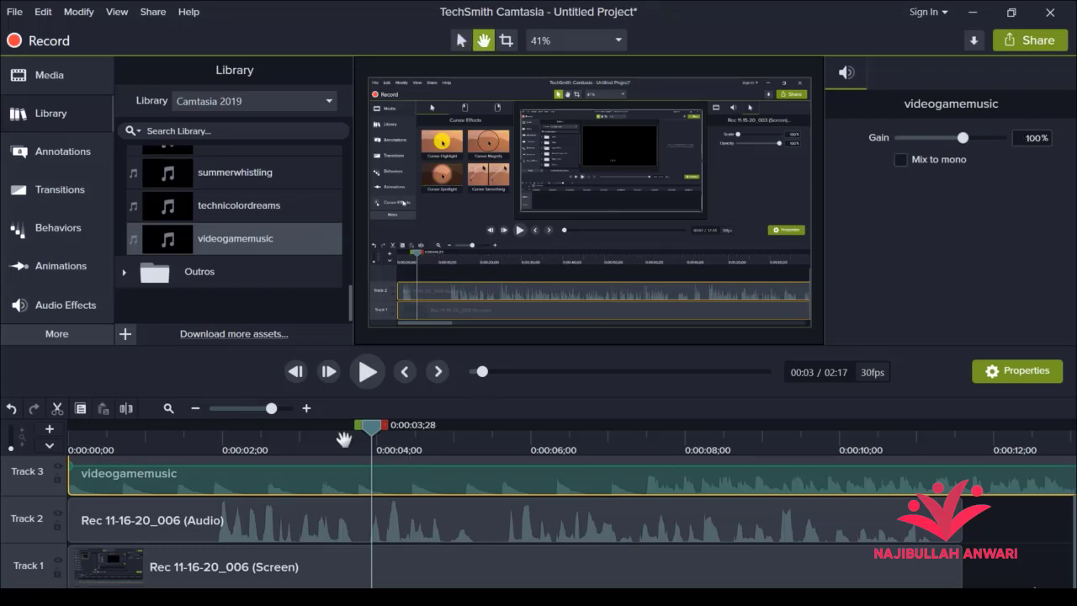
pyautogui.press('space')
pyautogui.press('space')
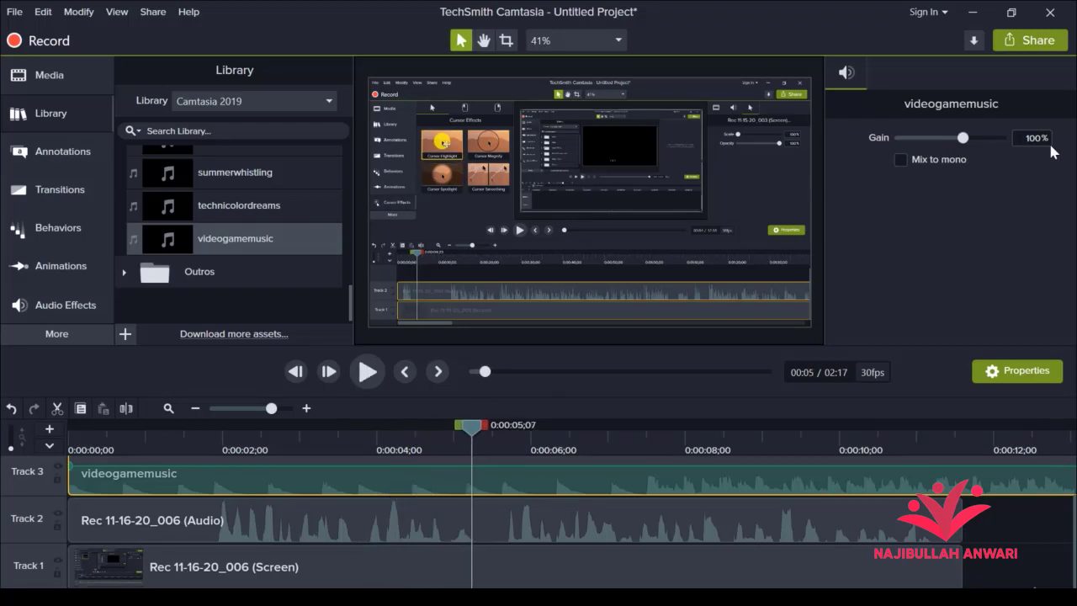
# Set the gain of the videogamemusic clip to 8% and enable Mix to mono.
pyautogui.click(1035, 138)
pyautogui.write('8')
pyautogui.click(901, 160)
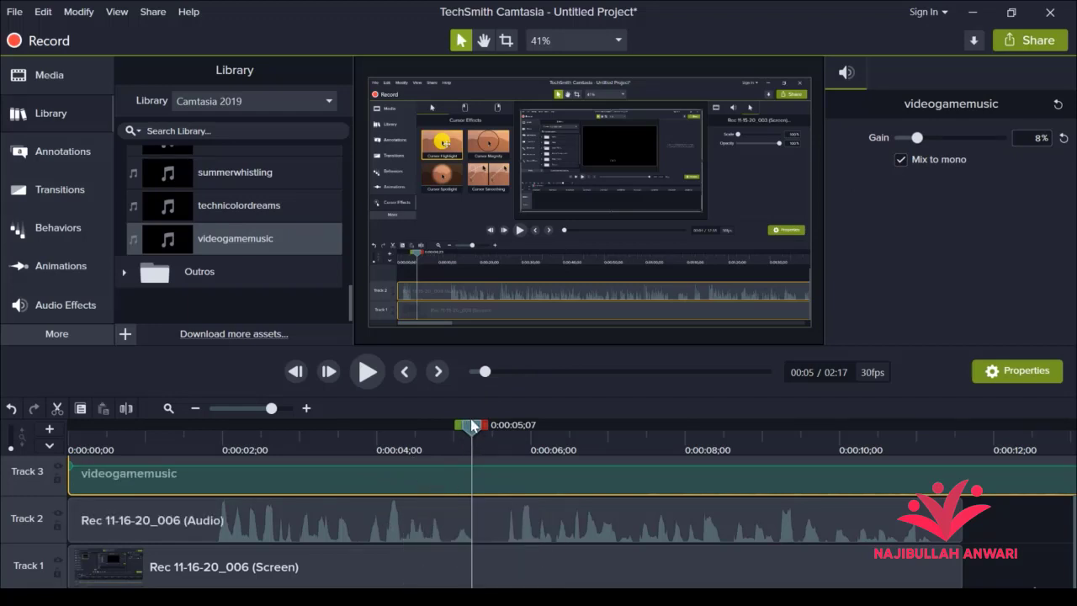
# Move the playhead back to about 0:00:03 and play the timeline to check the quieter music against the recorded audio.
pyautogui.moveTo(473, 427); pyautogui.dragTo(303, 435)
pyautogui.press('space')
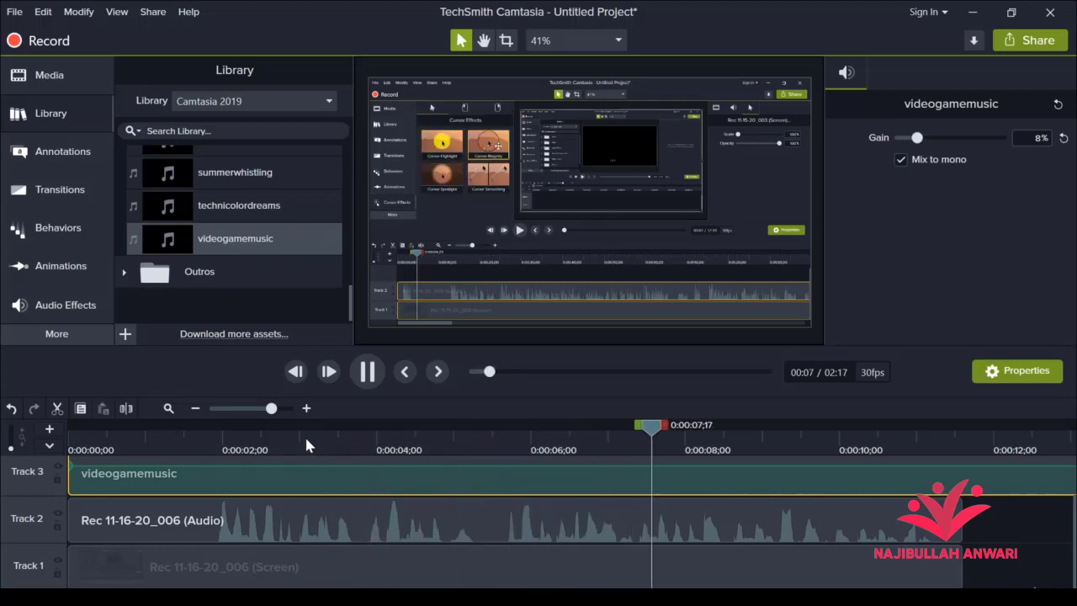
pyautogui.press('space')
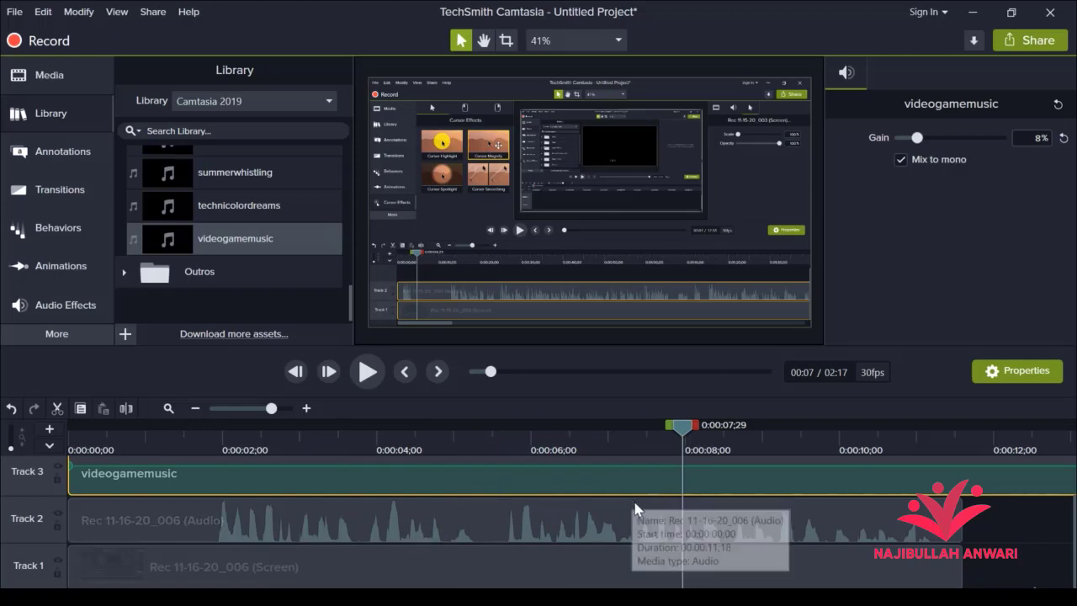